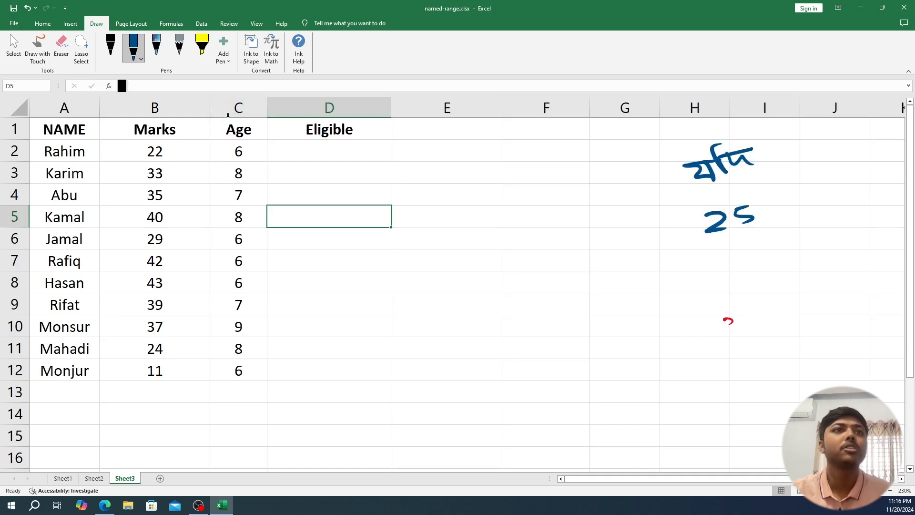
# - Handwrite the marks condition of 25 or more beside the table, tick conditions 1 and 2, and add a 40 → 8 example
pyautogui.moveTo(760, 204); pyautogui.dragTo(794, 194)
pyautogui.moveTo(808, 188); pyautogui.dragTo(806, 194)
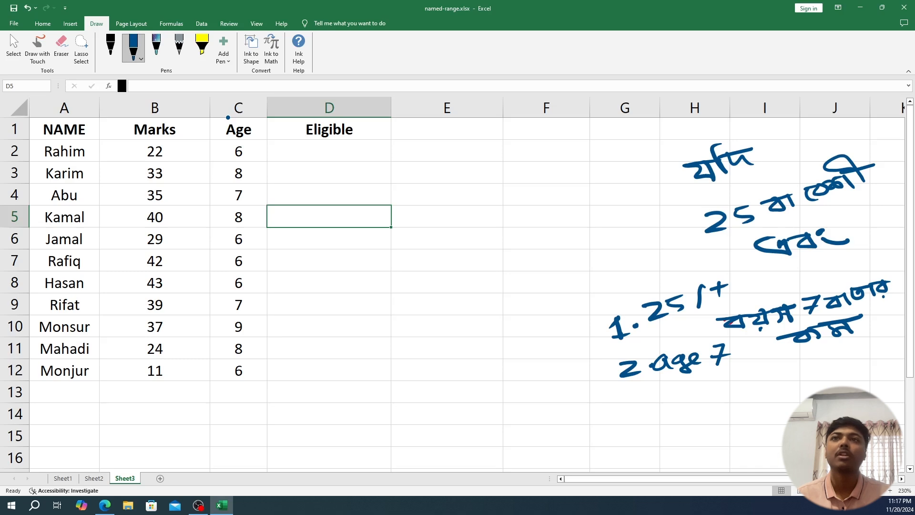
pyautogui.moveTo(588, 326); pyautogui.dragTo(618, 309)
pyautogui.moveTo(596, 359); pyautogui.dragTo(619, 353)
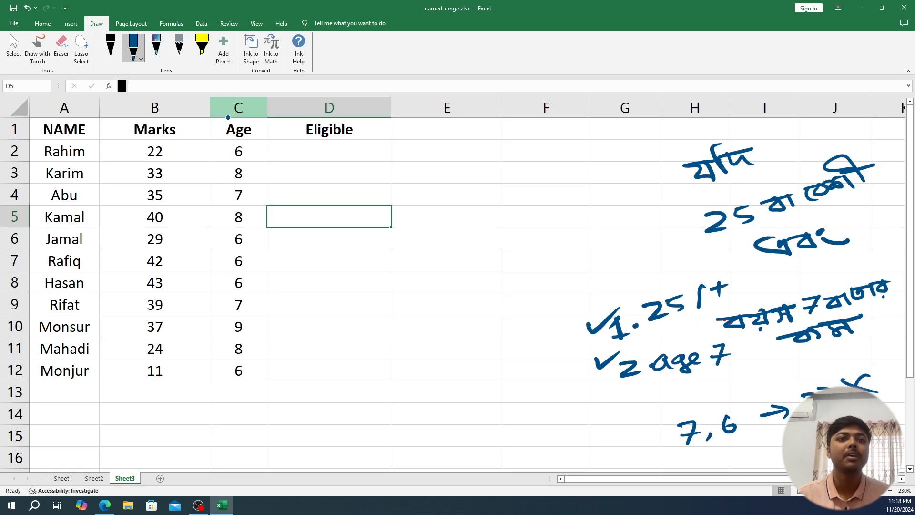
pyautogui.moveTo(688, 392); pyautogui.dragTo(692, 406)
pyautogui.moveTo(710, 389); pyautogui.dragTo(761, 388)
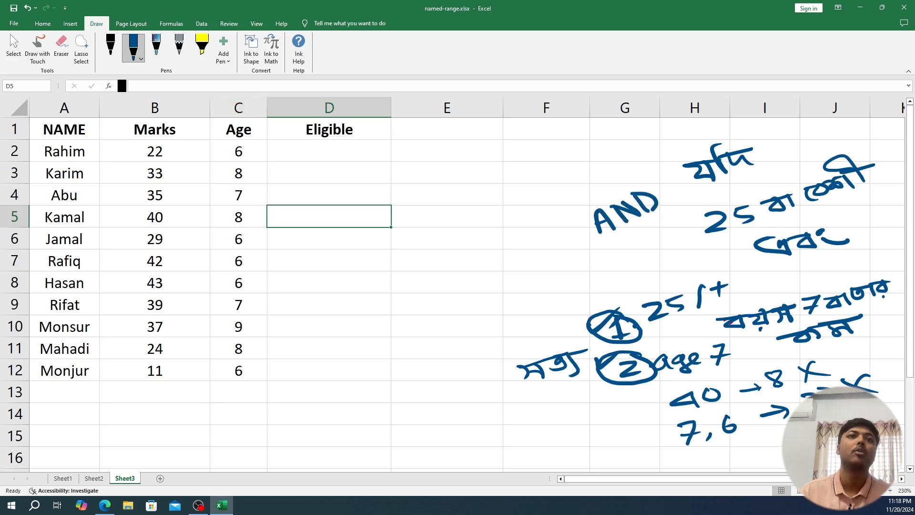
# - Draw an arrow below the handwritten AND, mark the link between conditions 1 and 2, and circle AND
pyautogui.moveTo(625, 236)
pyautogui.mouseDown()
pyautogui.moveTo(626, 251)
pyautogui.moveTo(643, 253)
pyautogui.mouseUp()
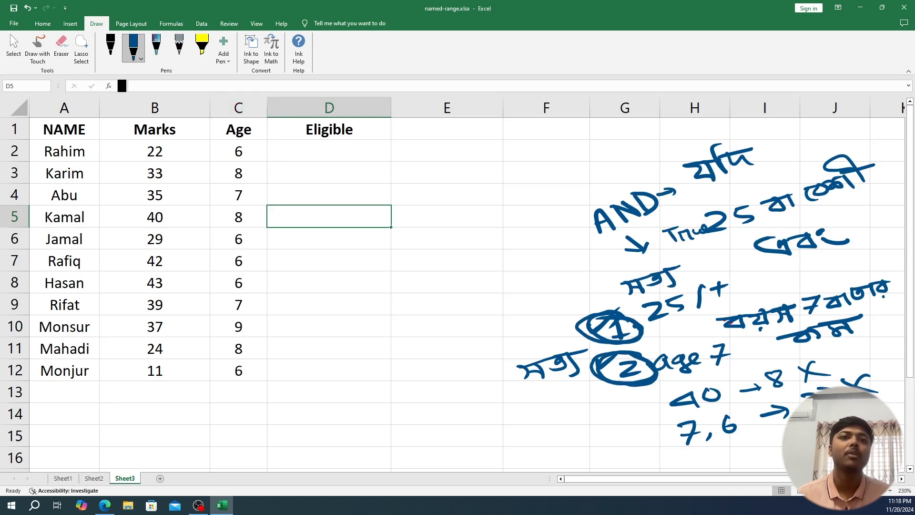
pyautogui.moveTo(618, 341)
pyautogui.mouseDown()
pyautogui.moveTo(620, 353)
pyautogui.moveTo(639, 346)
pyautogui.mouseUp()
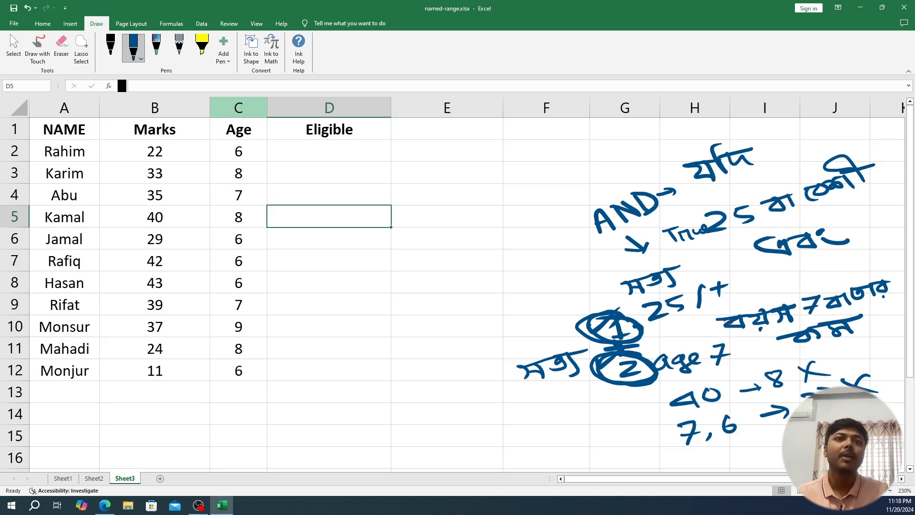
pyautogui.moveTo(686, 197); pyautogui.dragTo(677, 189)
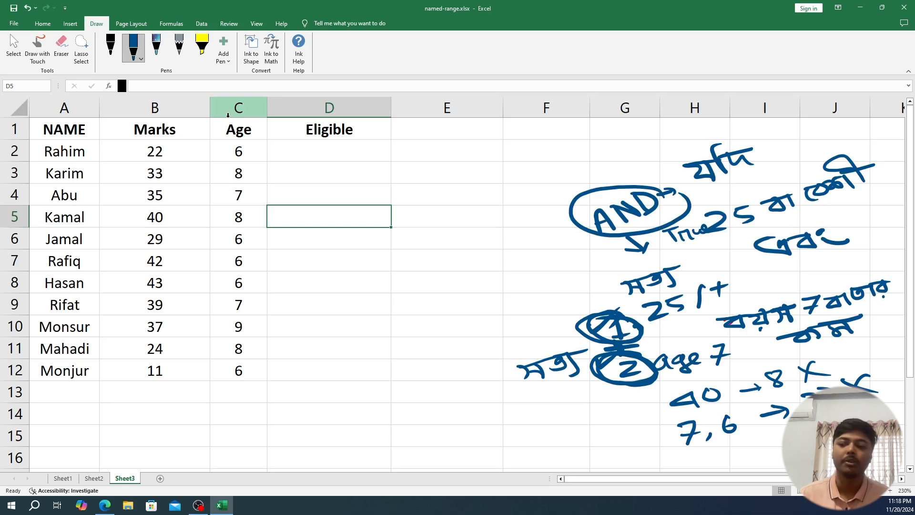
# - Enter the formula =AND(B2>=25,C2<=6) in cell D2 to test the marks and age conditions
pyautogui.click(278, 149)
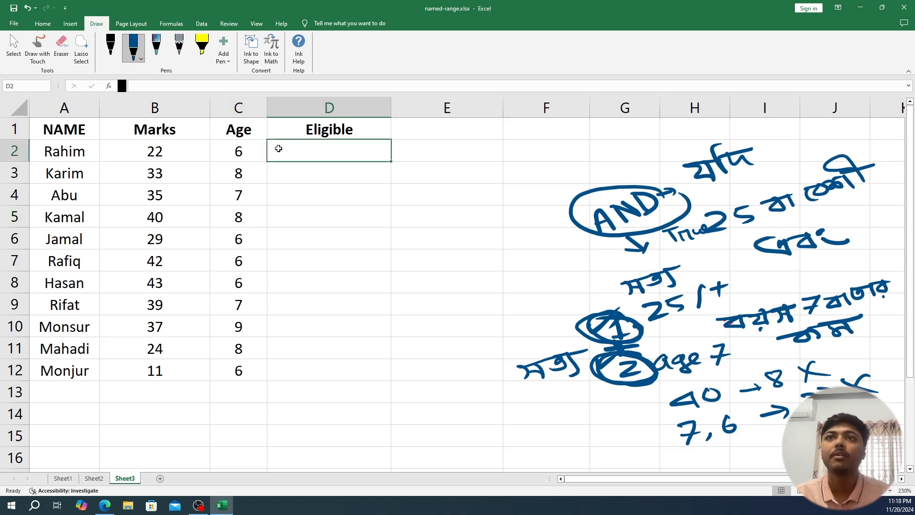
pyautogui.write('=')
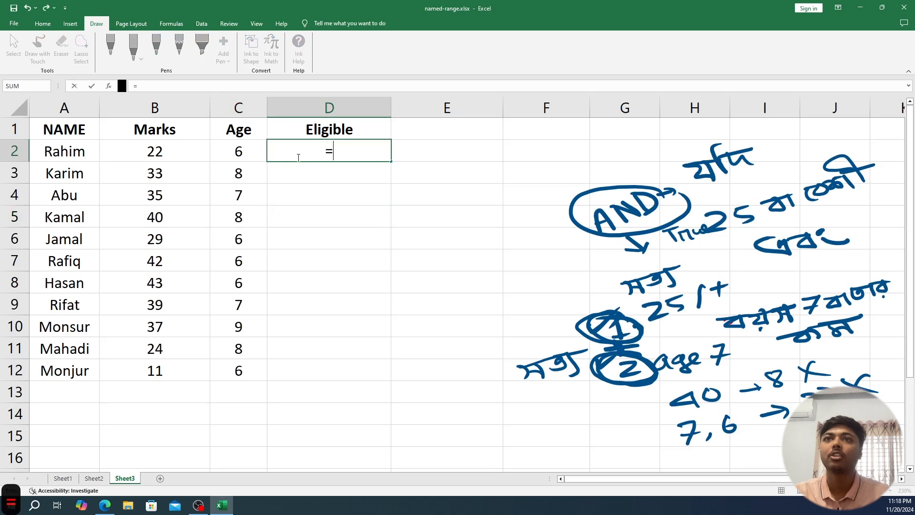
pyautogui.write('AN')
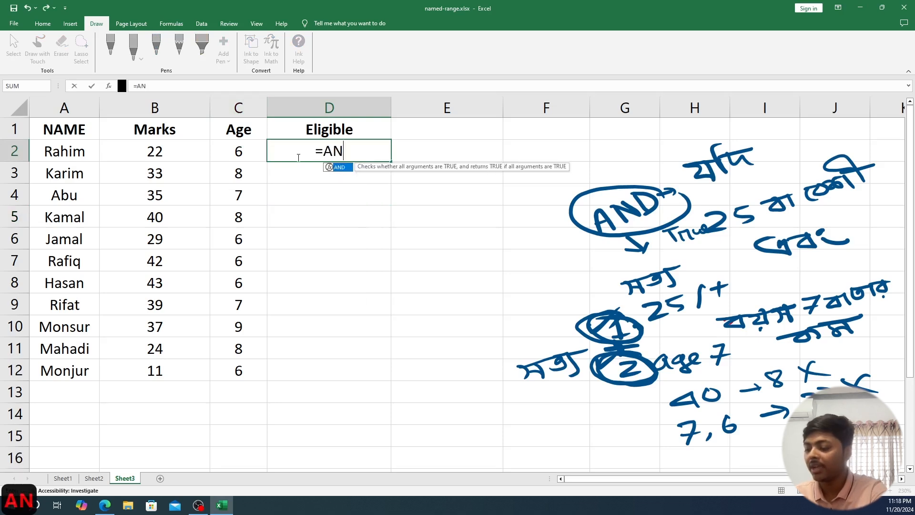
pyautogui.write('D(')
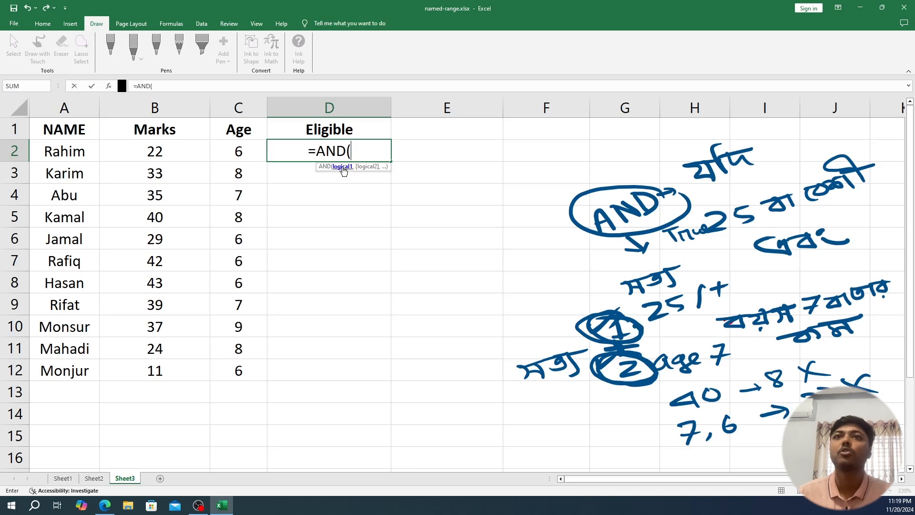
pyautogui.click(154, 153)
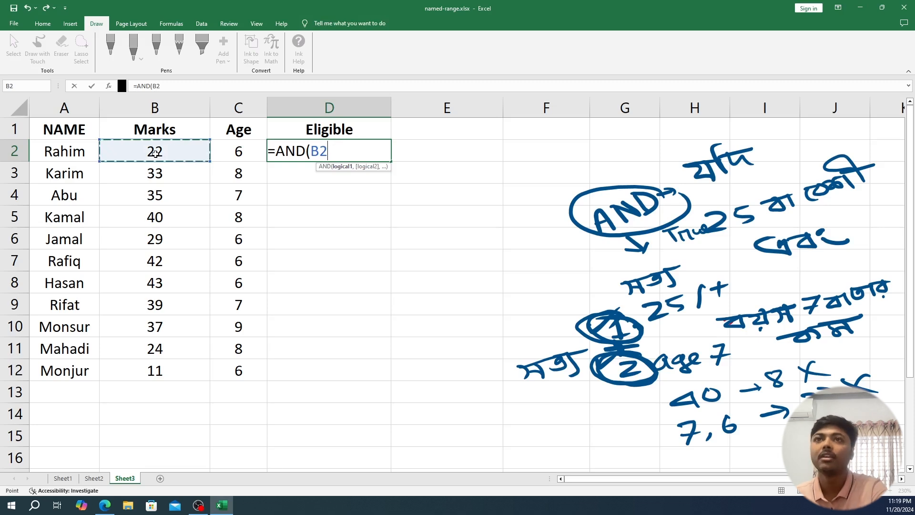
pyautogui.write('>=25')
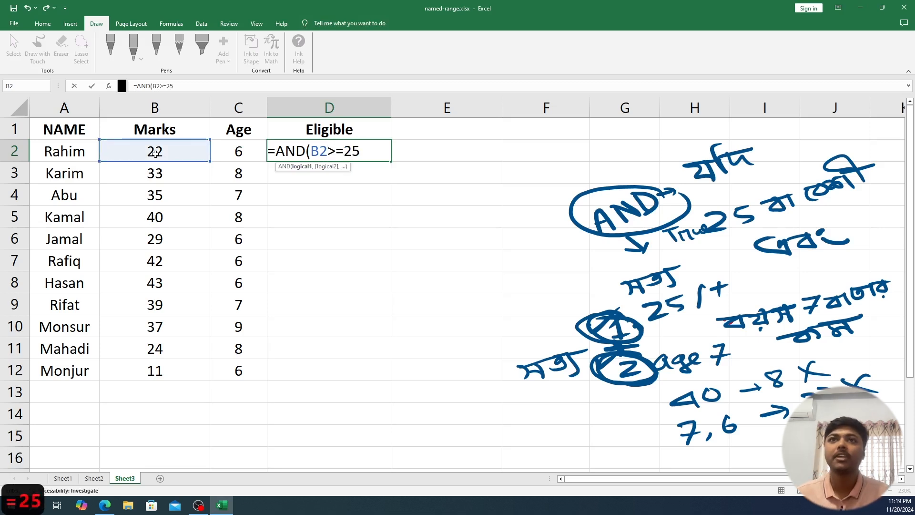
pyautogui.write(',')
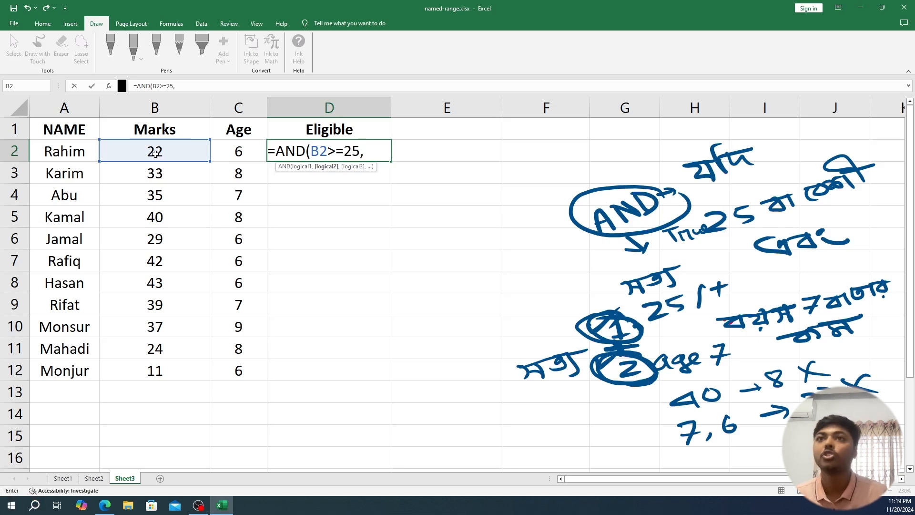
pyautogui.click(239, 152)
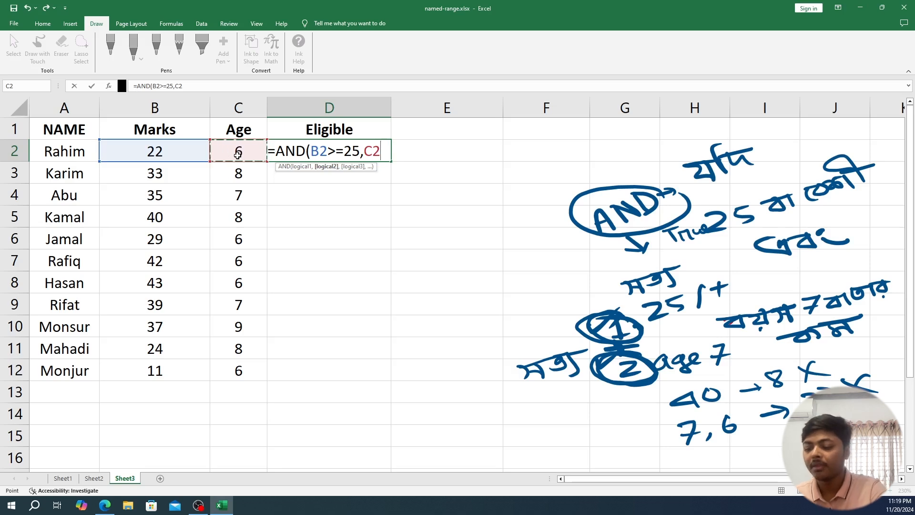
pyautogui.write('<')
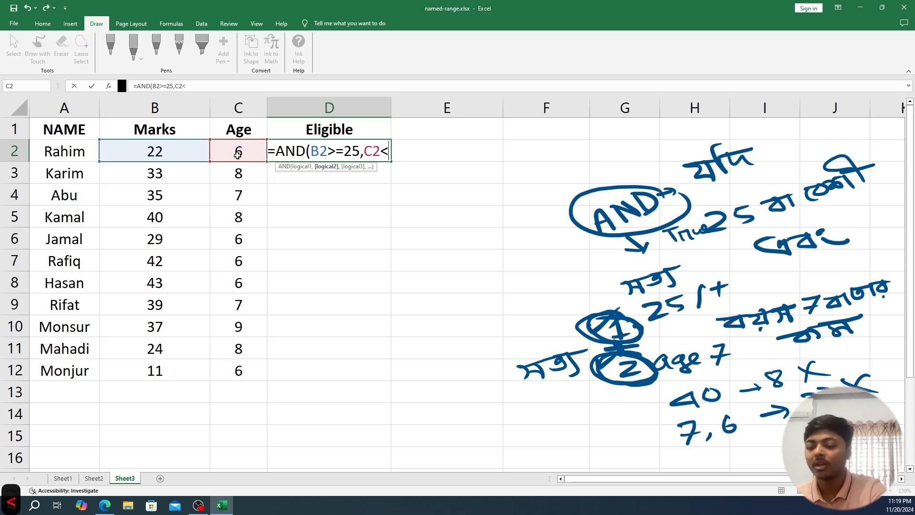
pyautogui.write('=')
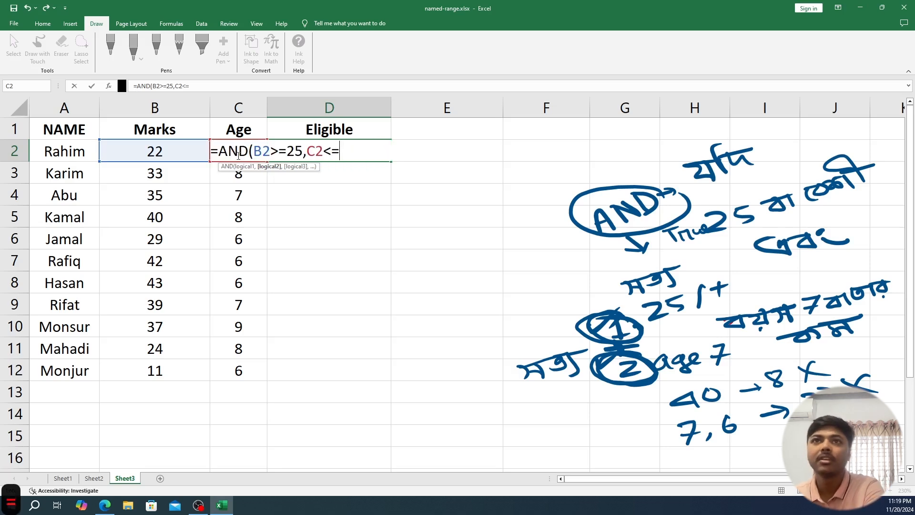
pyautogui.write('6')
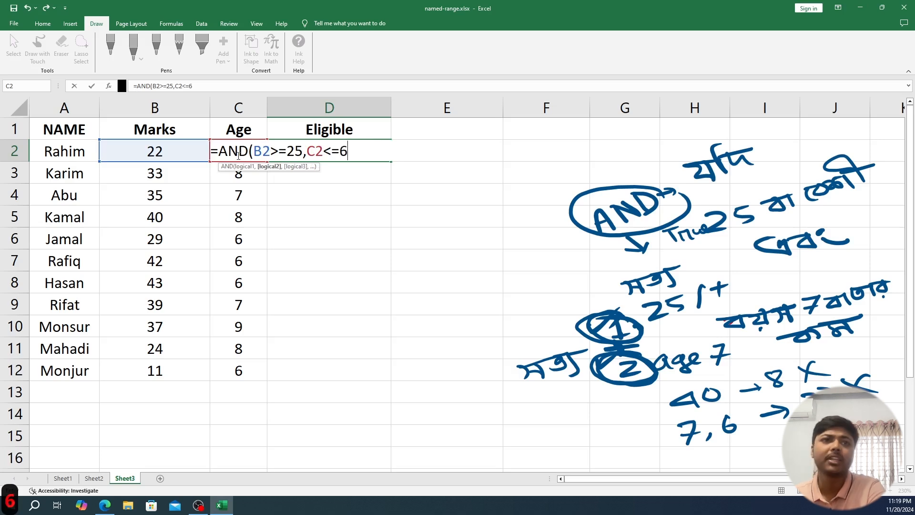
pyautogui.write(')')
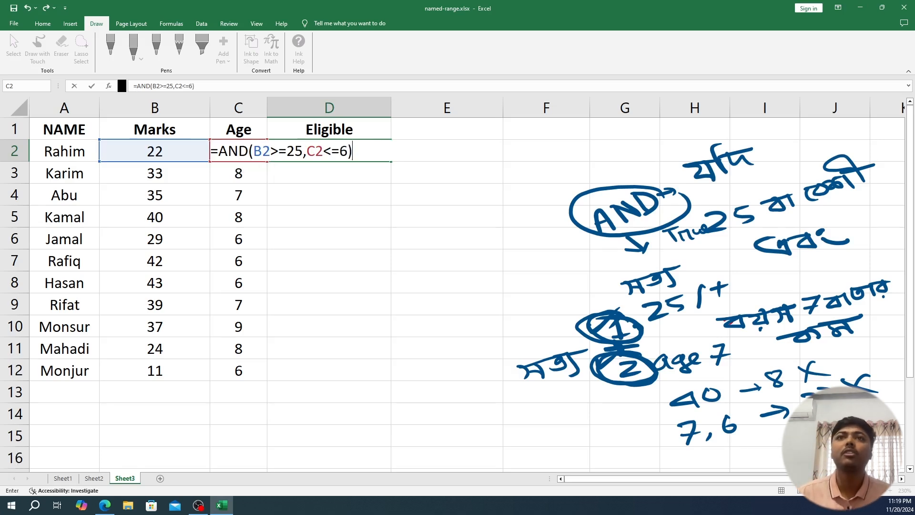
pyautogui.press('Return')
# - Handwrite the syntax =AND(Condition1, Condition2, ...) diagonally beside the table and underline both conditions
pyautogui.moveTo(376, 374)
pyautogui.mouseDown()
pyautogui.moveTo(397, 364)
pyautogui.moveTo(395, 377)
pyautogui.mouseUp()
pyautogui.moveTo(402, 353)
pyautogui.mouseDown()
pyautogui.moveTo(403, 372)
pyautogui.moveTo(416, 368)
pyautogui.moveTo(419, 352)
pyautogui.mouseUp()
pyautogui.moveTo(410, 358)
pyautogui.mouseDown()
pyautogui.moveTo(426, 353)
pyautogui.moveTo(429, 340)
pyautogui.moveTo(439, 352)
pyautogui.mouseUp()
pyautogui.moveTo(431, 310)
pyautogui.mouseDown()
pyautogui.moveTo(448, 333)
pyautogui.moveTo(467, 329)
pyautogui.moveTo(464, 314)
pyautogui.moveTo(487, 286)
pyautogui.moveTo(471, 281)
pyautogui.moveTo(534, 251)
pyautogui.moveTo(517, 245)
pyautogui.moveTo(579, 182)
pyautogui.moveTo(575, 190)
pyautogui.mouseUp()
pyautogui.moveTo(579, 185); pyautogui.dragTo(600, 174)
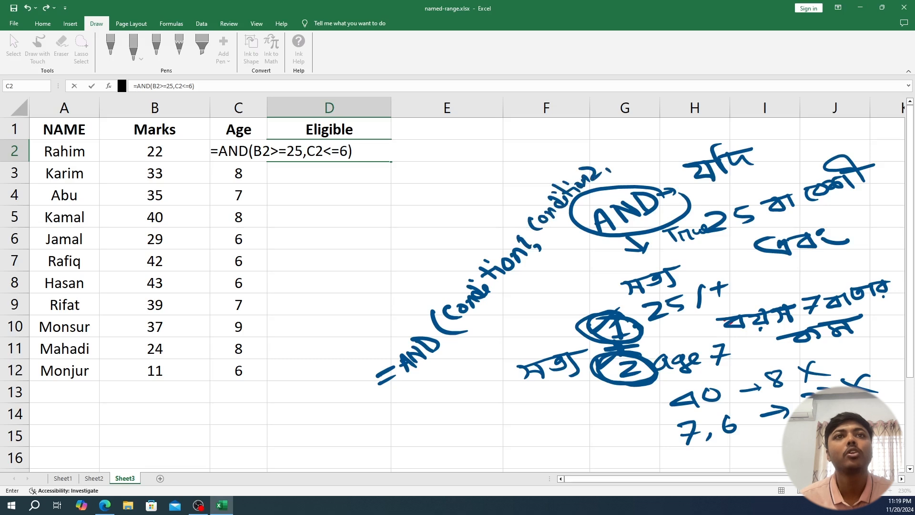
pyautogui.moveTo(597, 133); pyautogui.dragTo(639, 151)
pyautogui.click(608, 153)
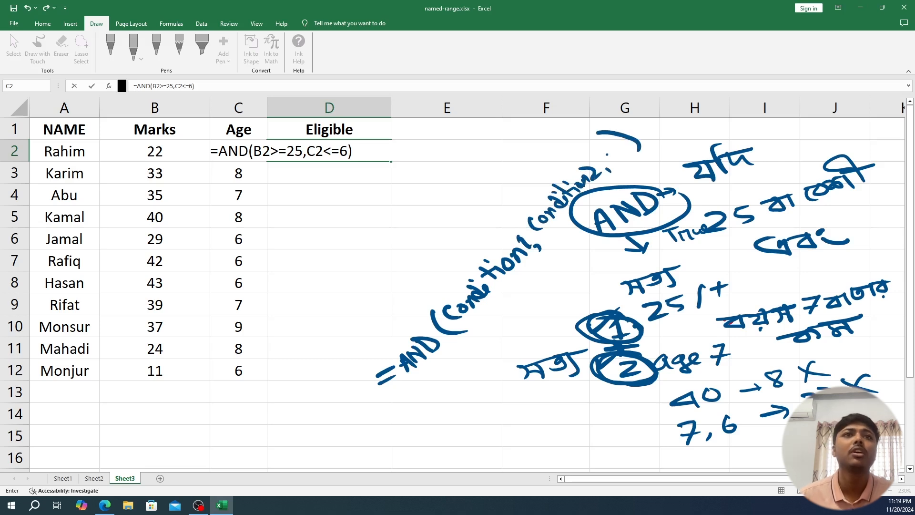
pyautogui.click(615, 148)
pyautogui.click(619, 147)
pyautogui.click(624, 144)
pyautogui.moveTo(473, 316); pyautogui.dragTo(548, 275)
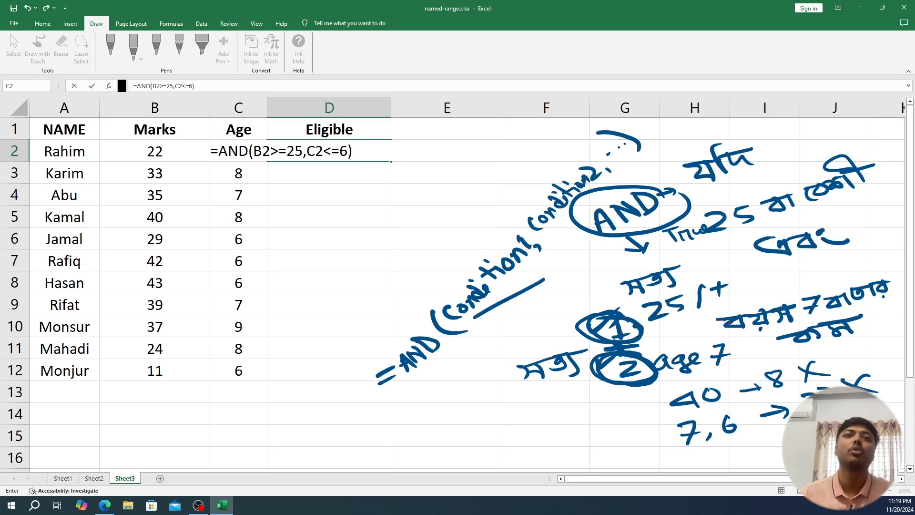
pyautogui.moveTo(548, 240); pyautogui.dragTo(574, 229)
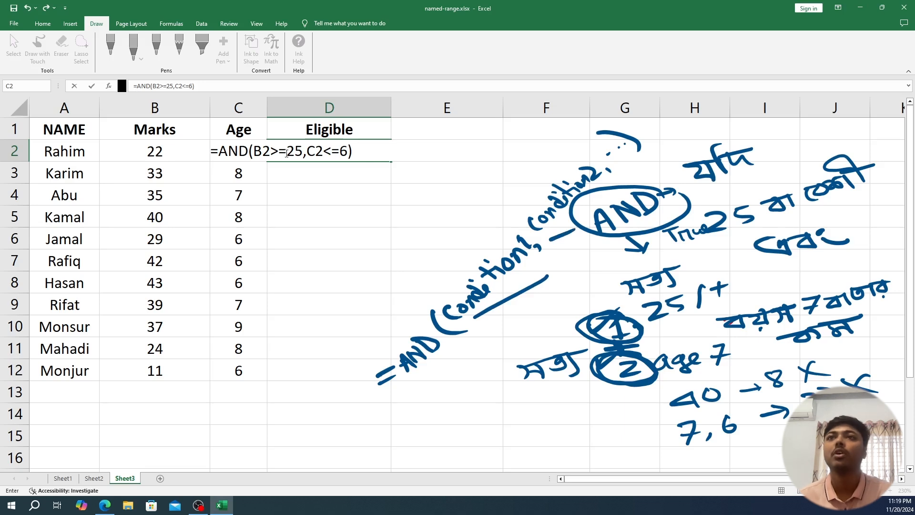
# - Handwrite the two criteria below the syntax: i) a circled 25 with an arrow, and ii) 6 or less in Bengali
pyautogui.moveTo(428, 417)
pyautogui.mouseDown()
pyautogui.moveTo(446, 414)
pyautogui.moveTo(448, 428)
pyautogui.mouseUp()
pyautogui.moveTo(461, 402)
pyautogui.mouseDown()
pyautogui.moveTo(450, 405)
pyautogui.moveTo(466, 414)
pyautogui.moveTo(455, 435)
pyautogui.moveTo(424, 393)
pyautogui.moveTo(490, 388)
pyautogui.moveTo(492, 396)
pyautogui.mouseUp()
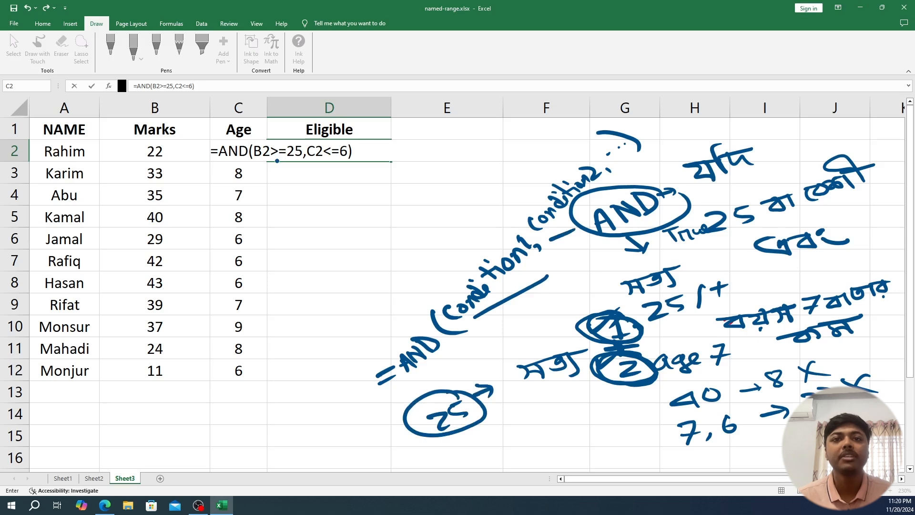
pyautogui.moveTo(385, 441); pyautogui.dragTo(398, 449)
pyautogui.moveTo(391, 434); pyautogui.dragTo(444, 466)
pyautogui.moveTo(449, 451); pyautogui.dragTo(464, 461)
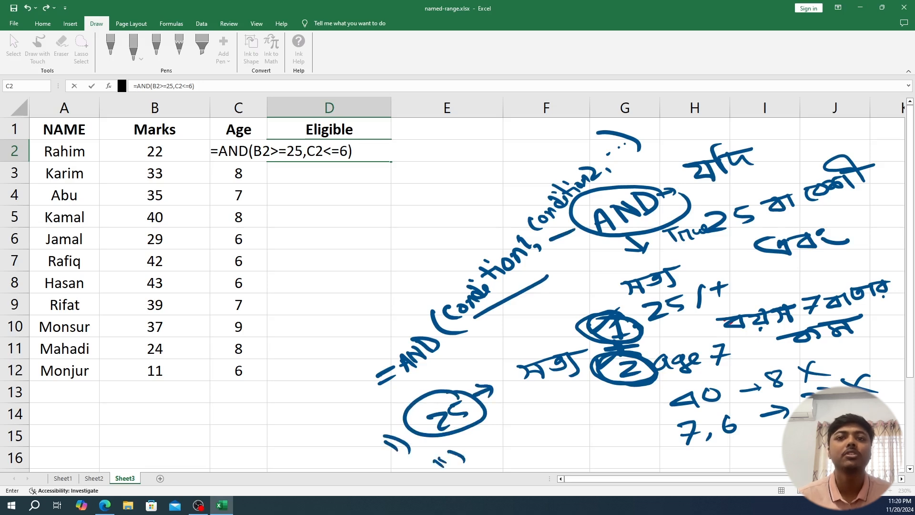
pyautogui.moveTo(498, 436)
pyautogui.mouseDown()
pyautogui.moveTo(491, 448)
pyautogui.moveTo(576, 404)
pyautogui.moveTo(582, 417)
pyautogui.mouseUp()
pyautogui.moveTo(555, 405)
pyautogui.mouseDown()
pyautogui.moveTo(567, 416)
pyautogui.moveTo(618, 405)
pyautogui.moveTo(617, 393)
pyautogui.mouseUp()
pyautogui.click(580, 420)
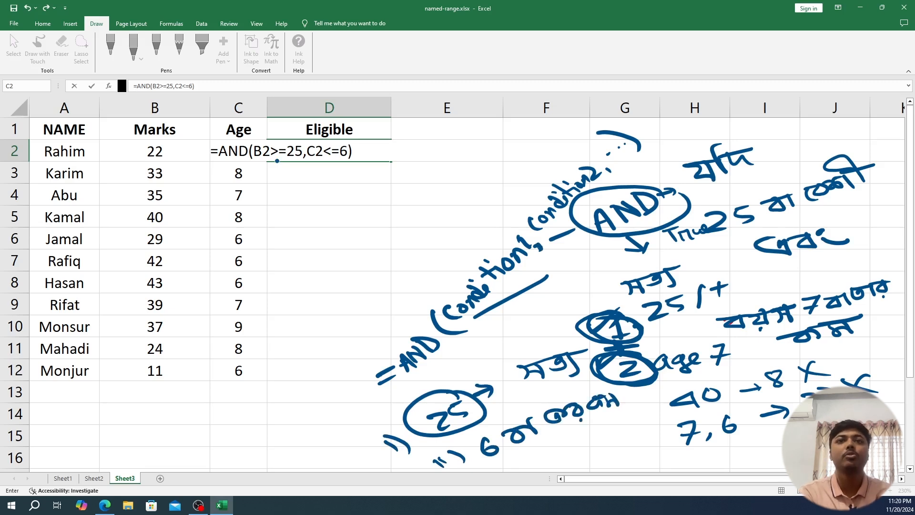
# - Tick Condition1 and Condition2 in the handwritten syntax and write = True below it, adding an equals sign before the Bengali word for true
pyautogui.moveTo(446, 263); pyautogui.dragTo(469, 259)
pyautogui.moveTo(523, 191); pyautogui.dragTo(554, 179)
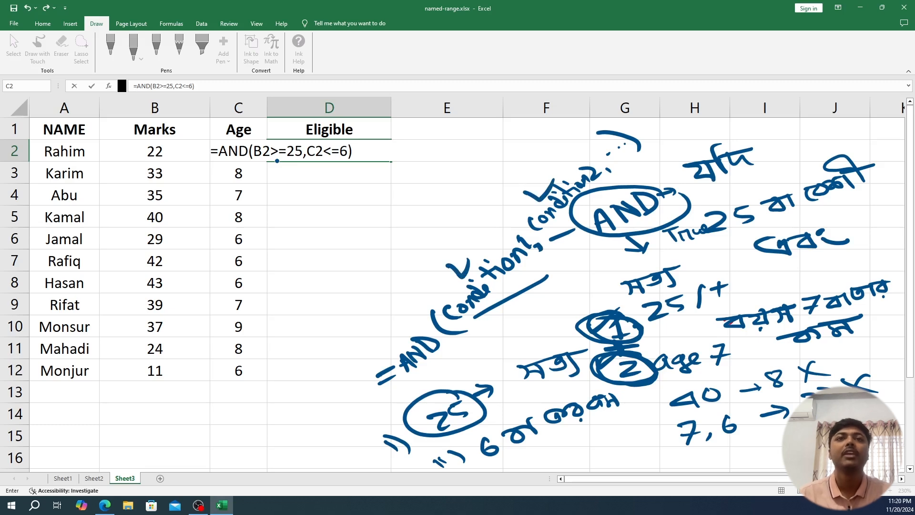
pyautogui.moveTo(452, 370); pyautogui.dragTo(471, 372)
pyautogui.moveTo(478, 353); pyautogui.dragTo(501, 346)
pyautogui.moveTo(491, 350); pyautogui.dragTo(498, 360)
pyautogui.moveTo(504, 343)
pyautogui.mouseDown()
pyautogui.moveTo(527, 345)
pyautogui.moveTo(564, 316)
pyautogui.mouseUp()
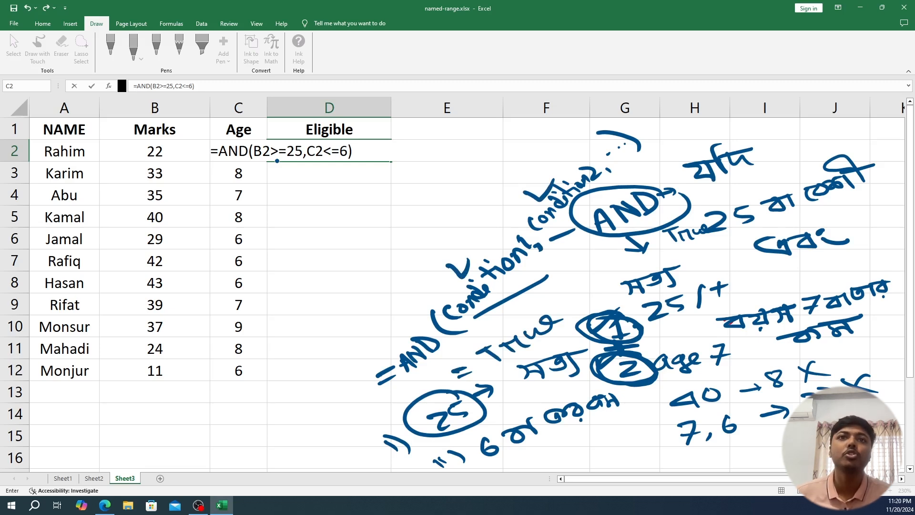
pyautogui.moveTo(461, 238); pyautogui.dragTo(470, 220)
pyautogui.moveTo(498, 380); pyautogui.dragTo(517, 372)
pyautogui.moveTo(504, 385); pyautogui.dragTo(513, 379)
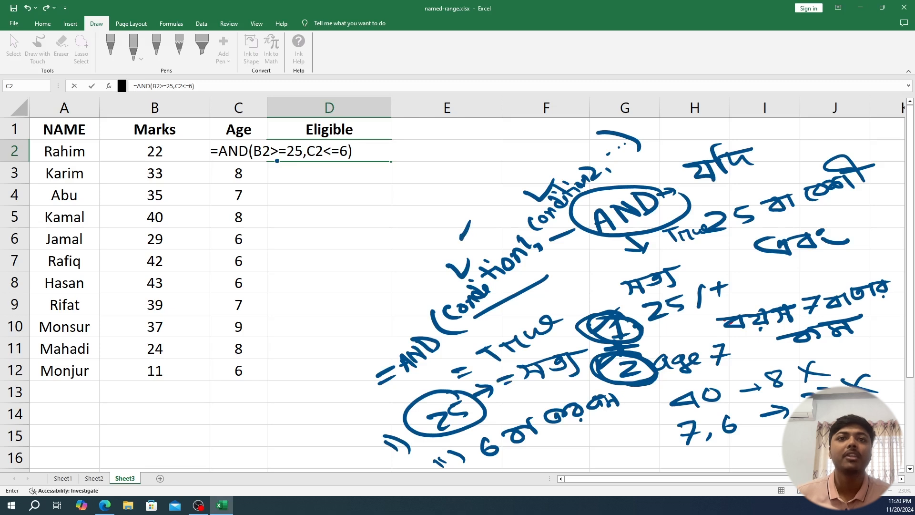
# - Commit the AND formula in D2 and fill it down the Eligible column to D12
pyautogui.click(277, 161)
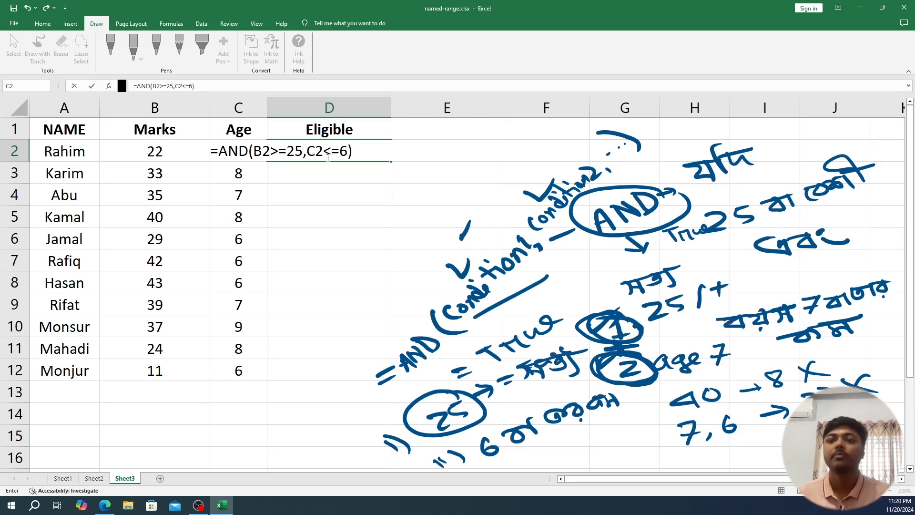
pyautogui.press('Return')
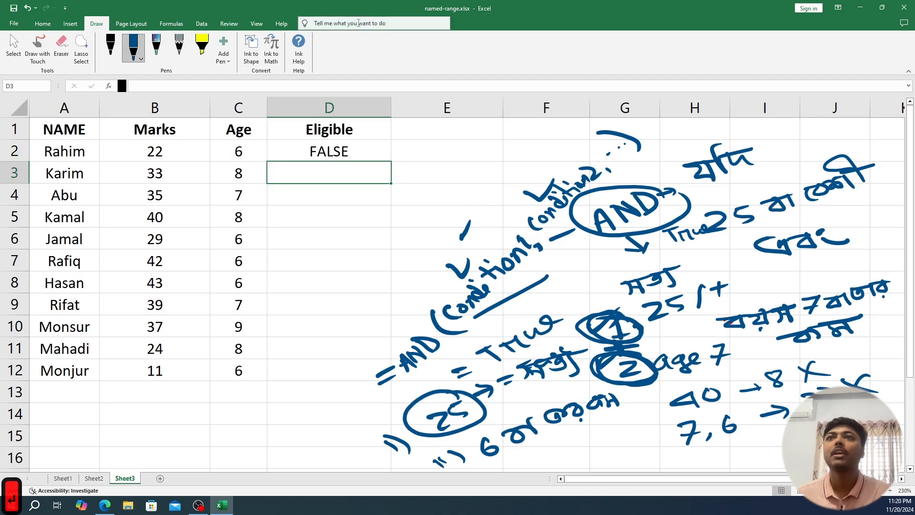
pyautogui.click(154, 151)
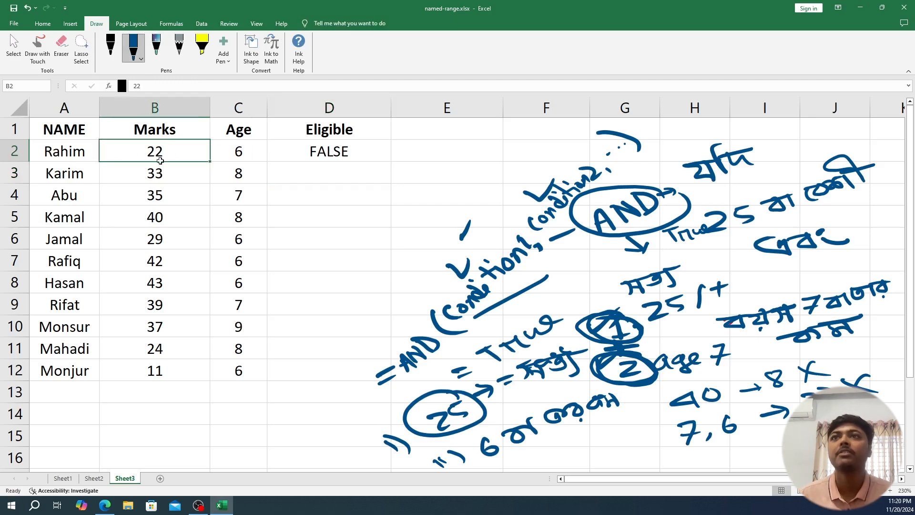
pyautogui.click(239, 153)
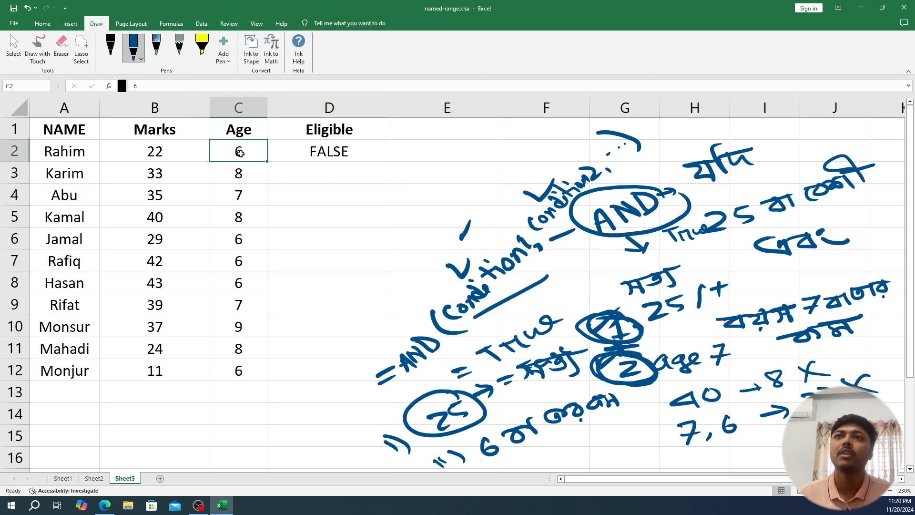
pyautogui.click(323, 153)
pyautogui.moveTo(392, 160); pyautogui.dragTo(414, 379)
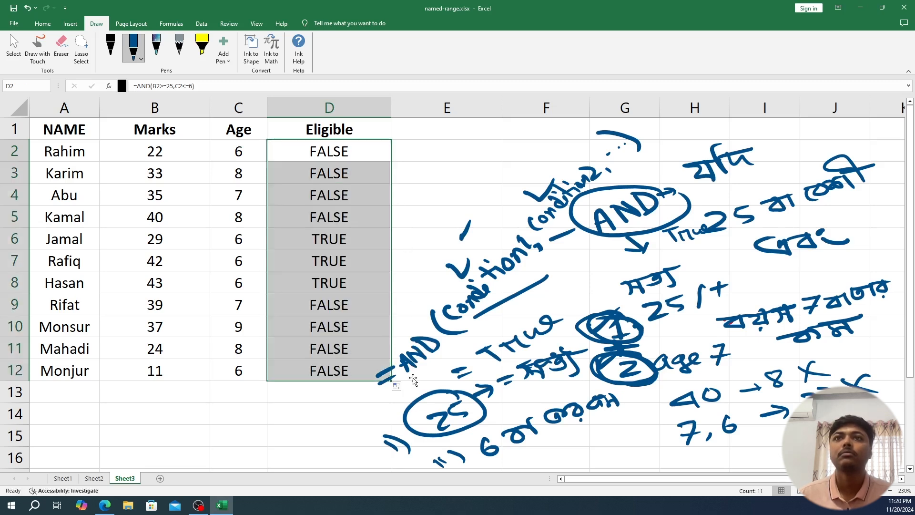
# - Examine the Eligible results in D6 and D7 and open the formula in D8
pyautogui.click(328, 240)
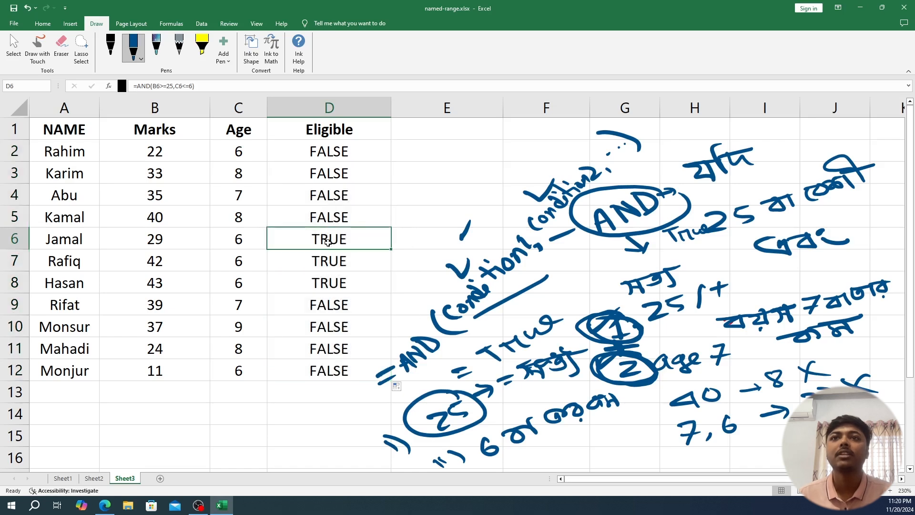
pyautogui.click(331, 265)
pyautogui.doubleClick(328, 284)
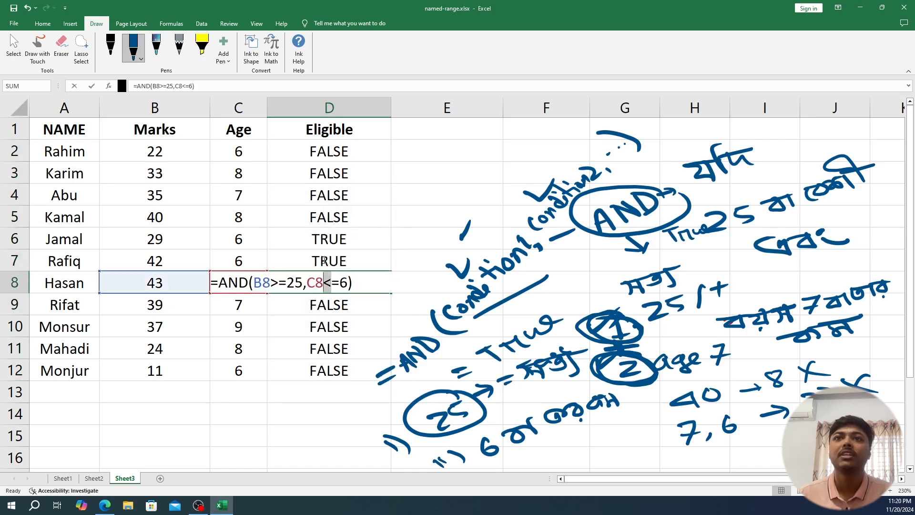
# - Close the D8 formula and examine the marks, ages and Eligible results in rows 6 to 8
pyautogui.press('Return')
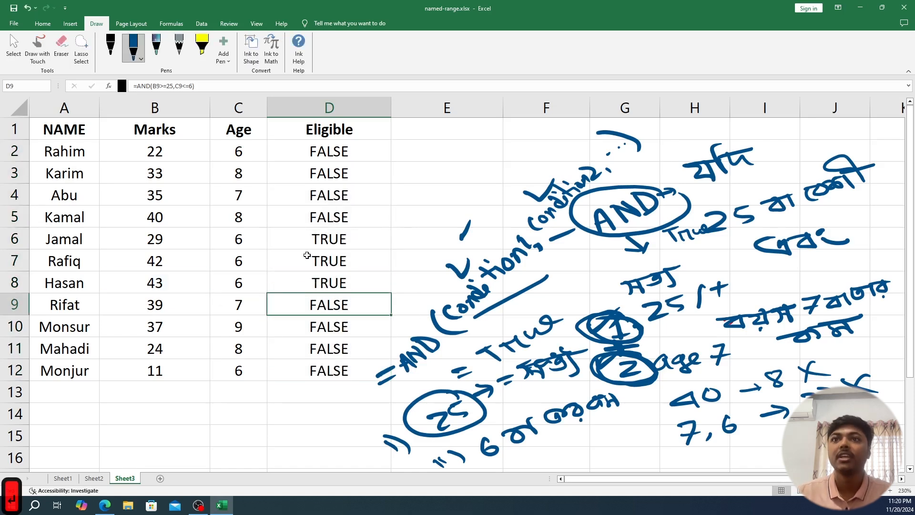
pyautogui.click(241, 283)
pyautogui.click(240, 260)
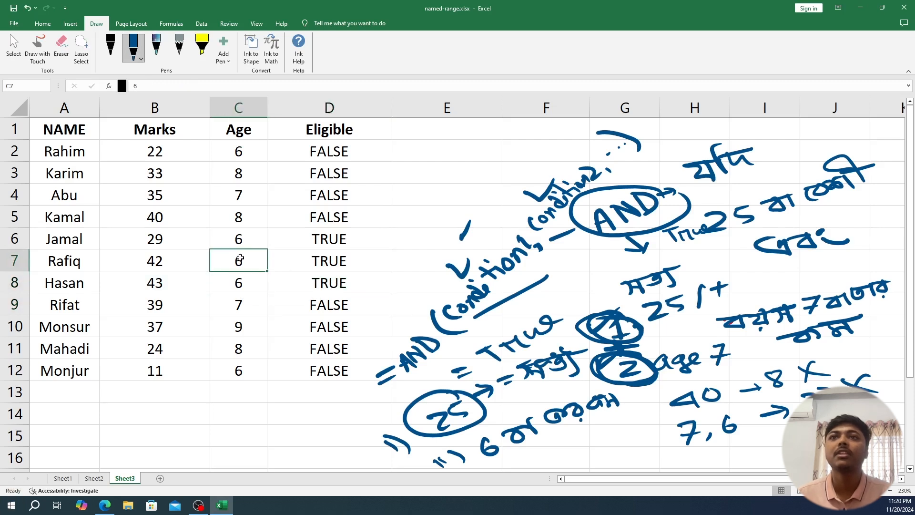
pyautogui.click(240, 238)
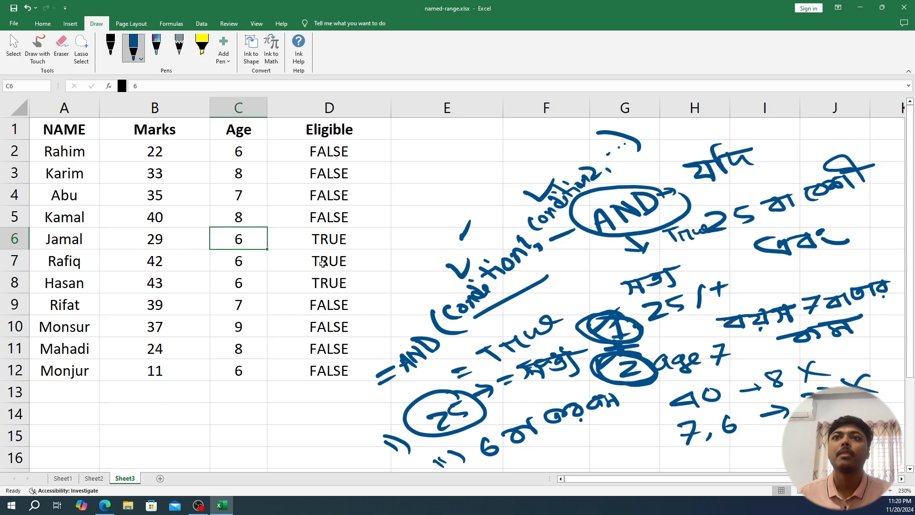
pyautogui.click(326, 239)
pyautogui.click(337, 267)
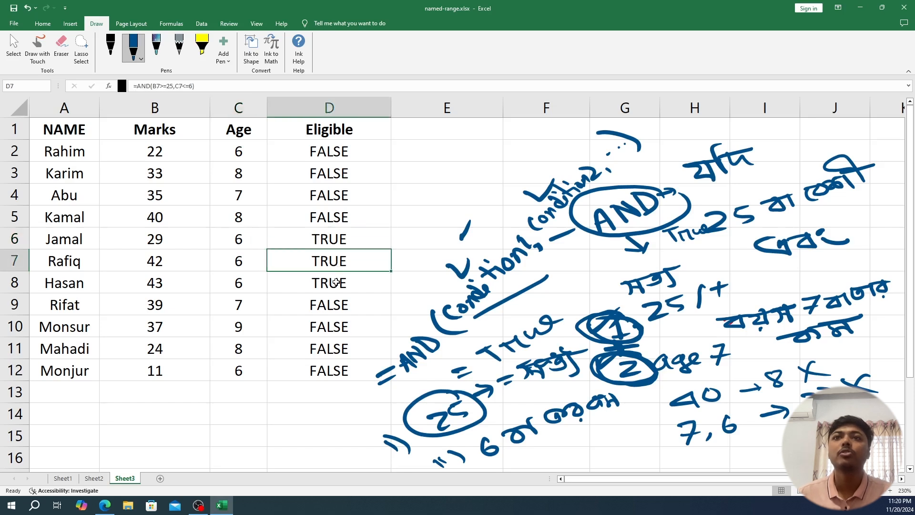
pyautogui.click(334, 282)
pyautogui.moveTo(328, 281); pyautogui.dragTo(328, 243)
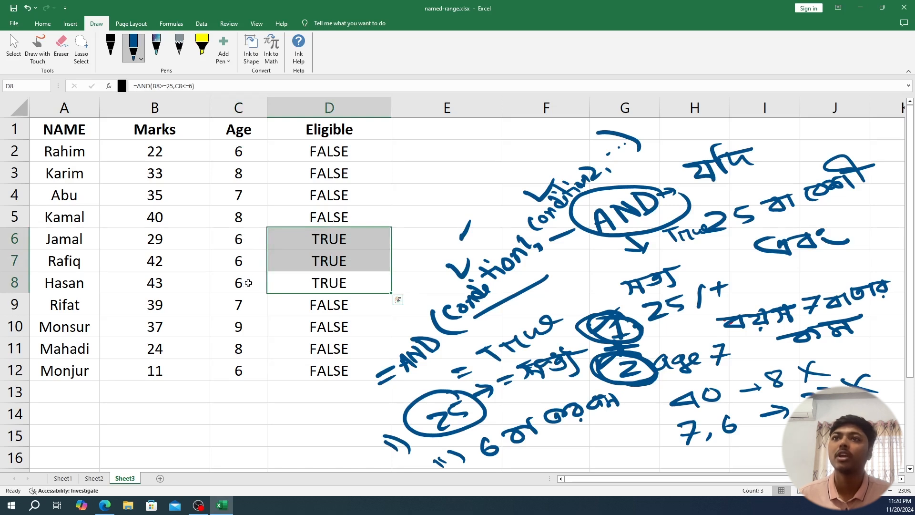
pyautogui.moveTo(156, 238)
pyautogui.mouseDown()
pyautogui.moveTo(154, 269)
pyautogui.moveTo(220, 291)
pyautogui.moveTo(309, 272)
pyautogui.mouseUp()
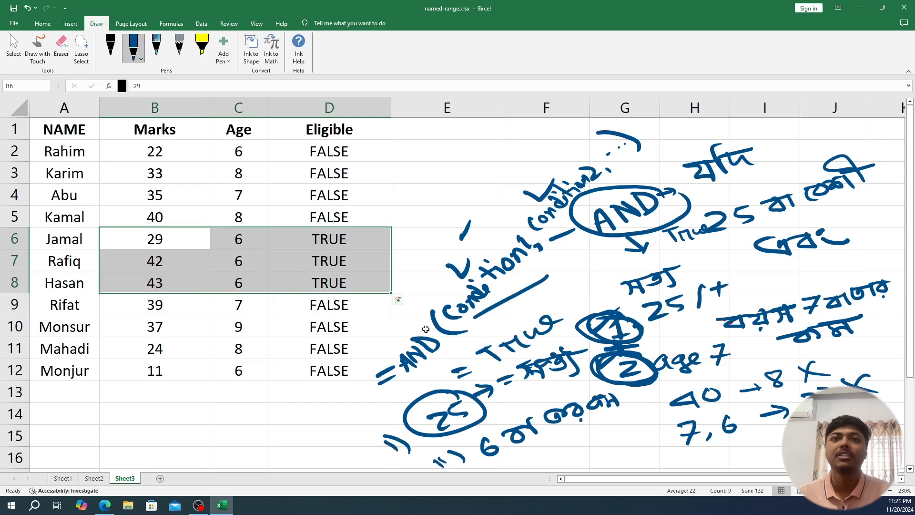
pyautogui.click(449, 356)
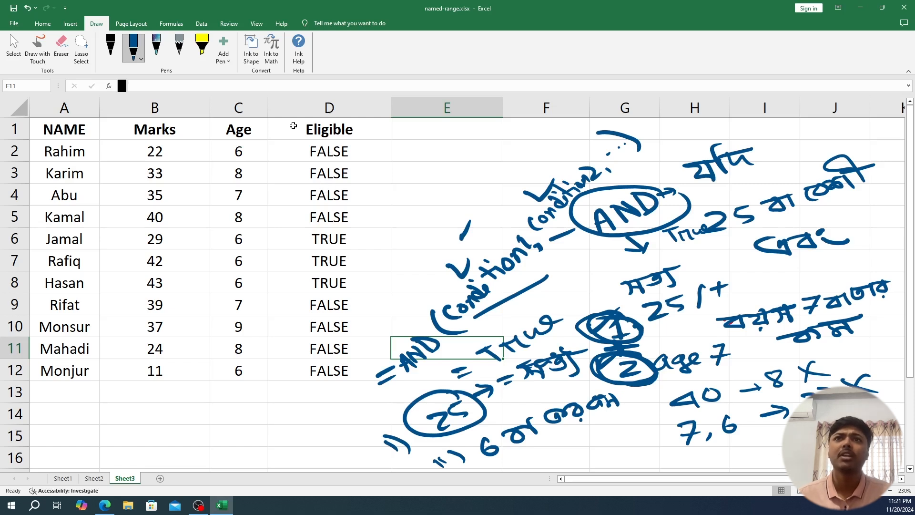
# - Replace the header in D1 with Height
pyautogui.doubleClick(343, 137)
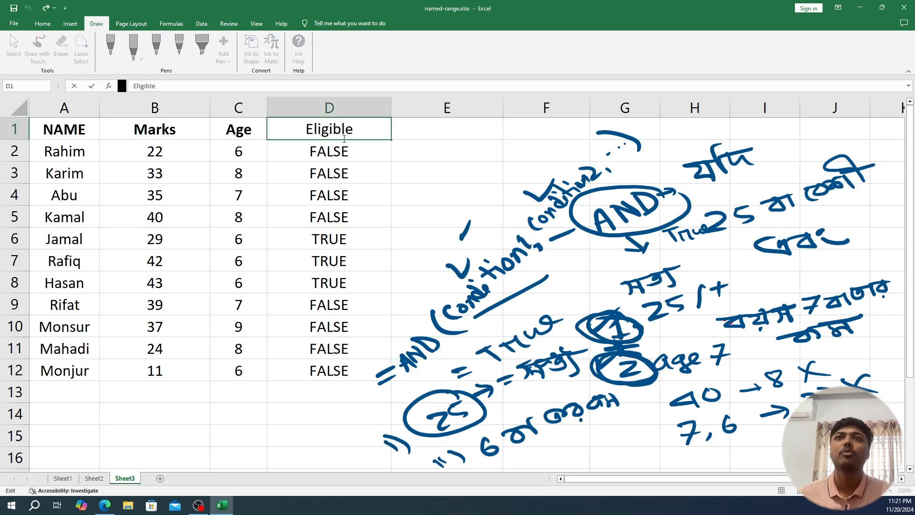
pyautogui.moveTo(360, 130); pyautogui.dragTo(303, 124)
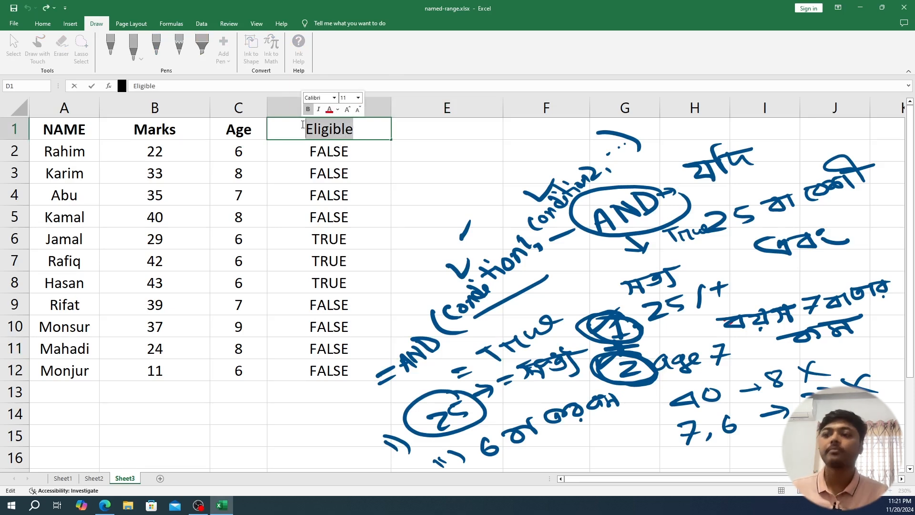
pyautogui.press('BackSpace')
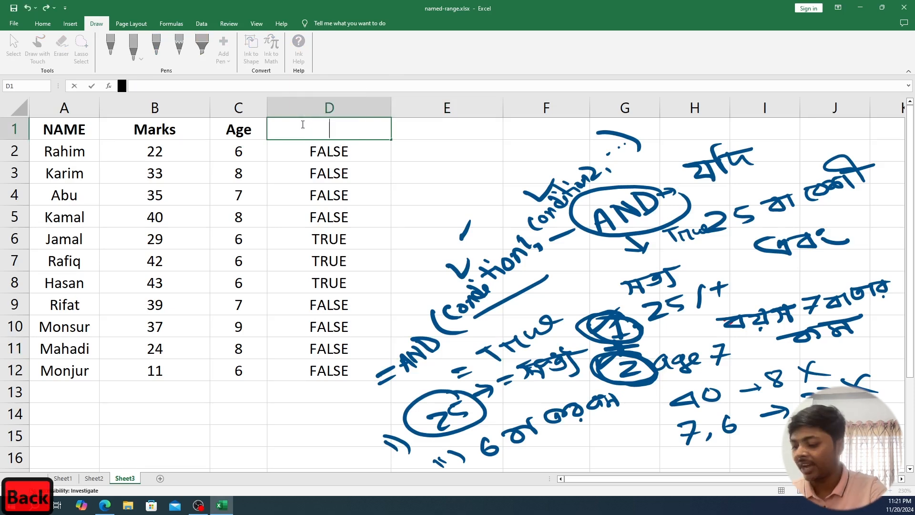
pyautogui.write('Heigh')
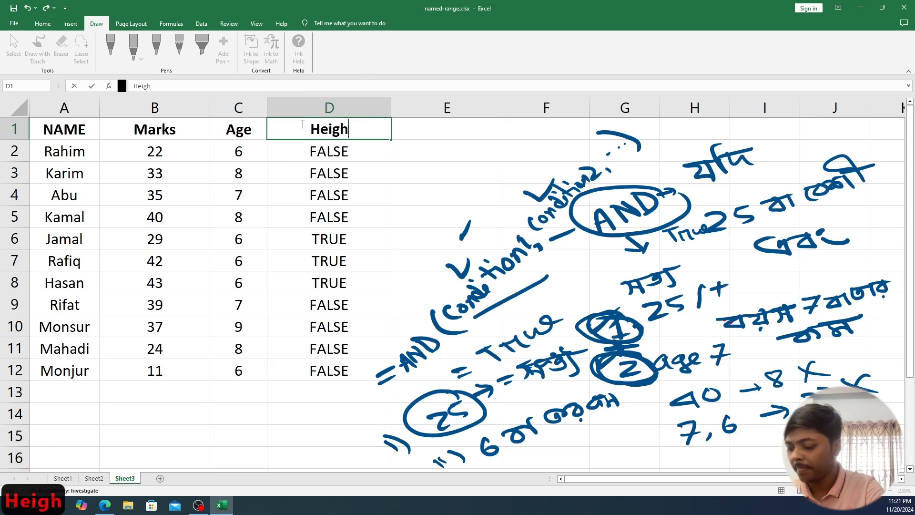
pyautogui.write('t')
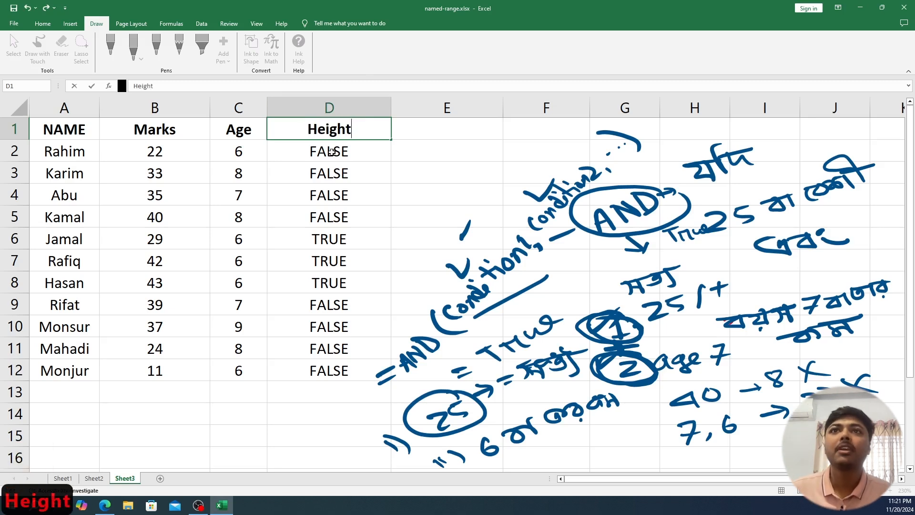
# - Clear the AND formula results from D2:D12 under the Height header
pyautogui.moveTo(331, 151); pyautogui.dragTo(335, 367)
pyautogui.press('BackSpace')
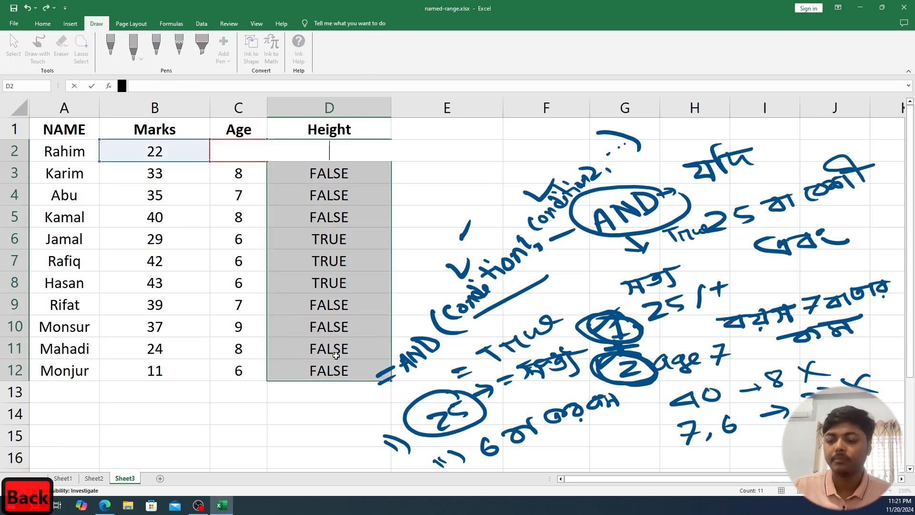
pyautogui.press('Return')
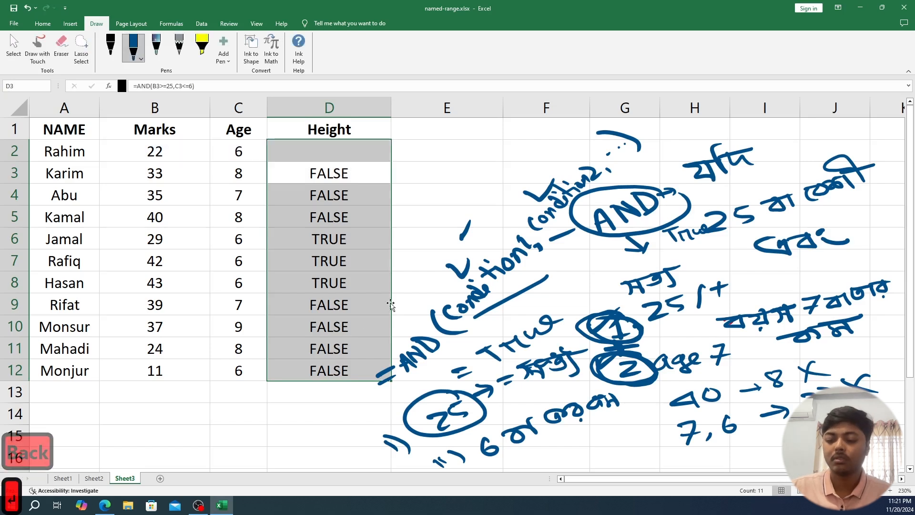
pyautogui.click(453, 236)
pyautogui.moveTo(330, 152); pyautogui.dragTo(337, 374)
pyautogui.rightClick(332, 328)
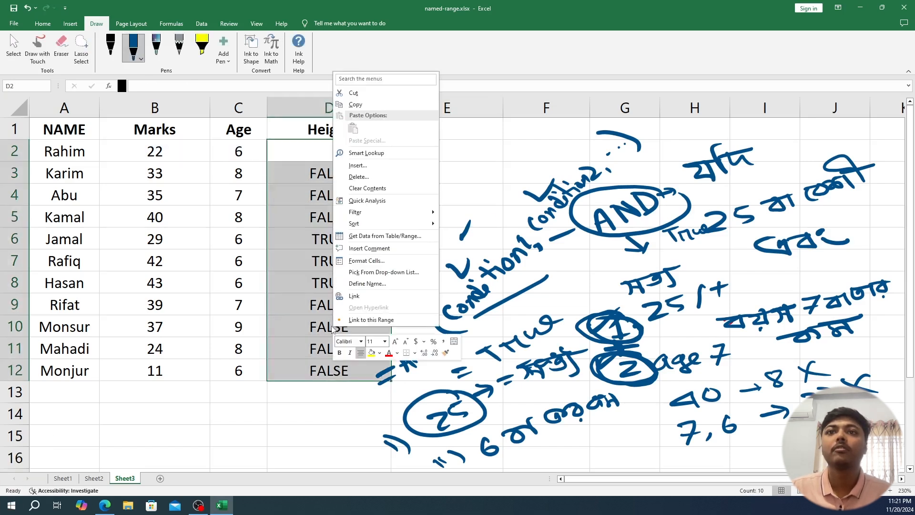
pyautogui.click(368, 188)
# - Enter the heights 120, 125, 144 and 133 in cells D2 to D5
pyautogui.click(323, 149)
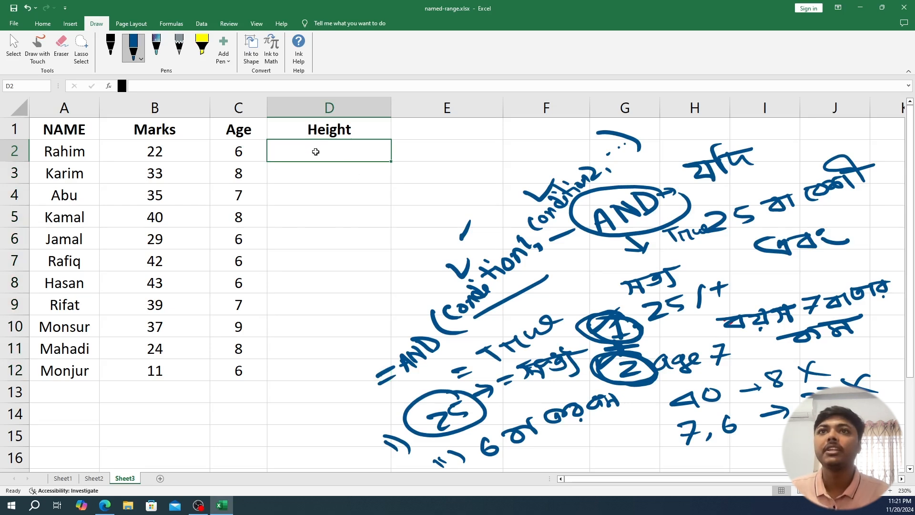
pyautogui.write('120')
pyautogui.press('Return')
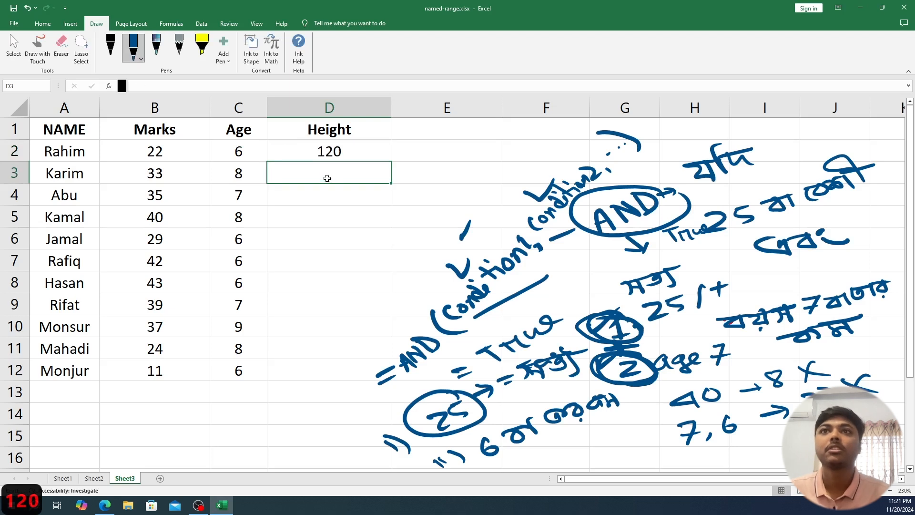
pyautogui.write('125')
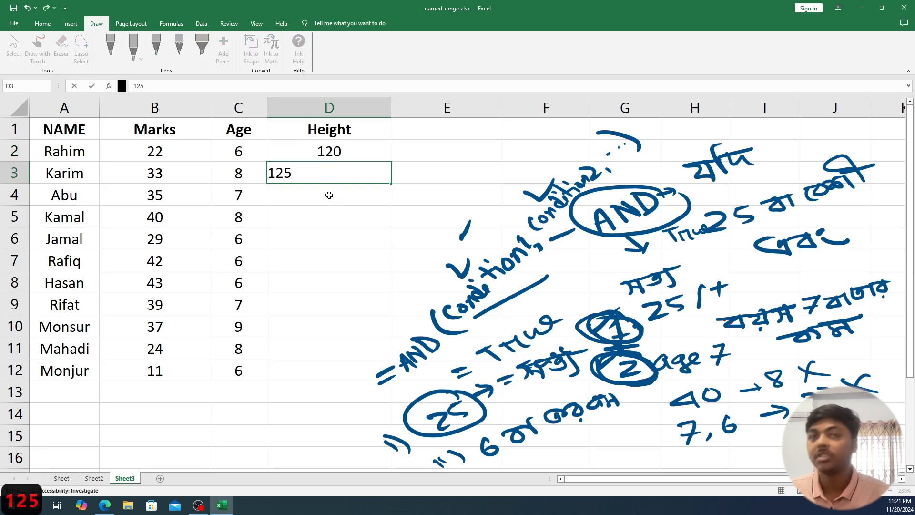
pyautogui.press('Return')
pyautogui.write('144')
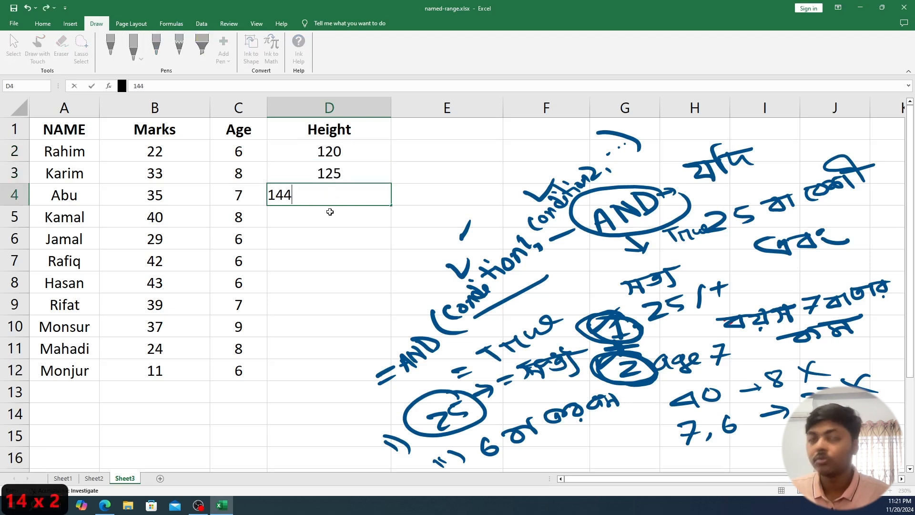
pyautogui.press('Return')
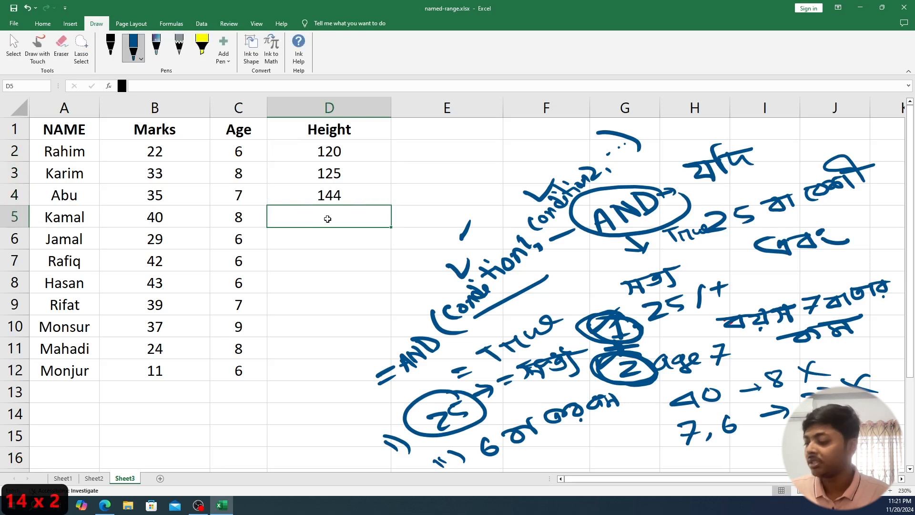
pyautogui.write('133')
pyautogui.press('Return')
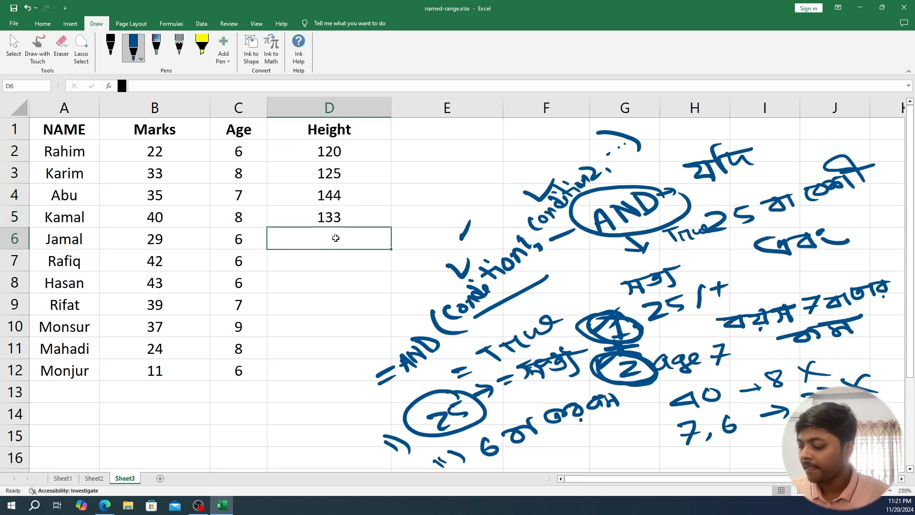
# - Enter the heights 111, 121, 122 and 133 in cells D6 to D9
pyautogui.write('111')
pyautogui.press('Return')
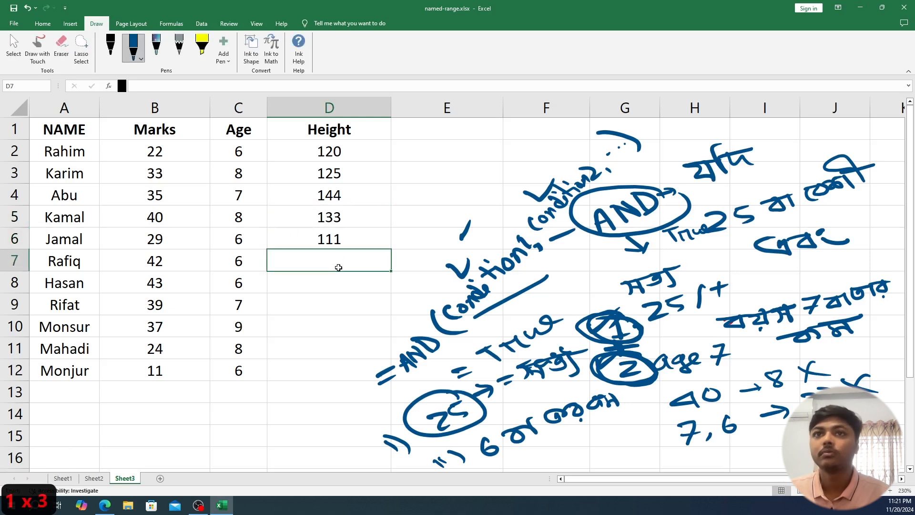
pyautogui.write('121')
pyautogui.click(348, 295)
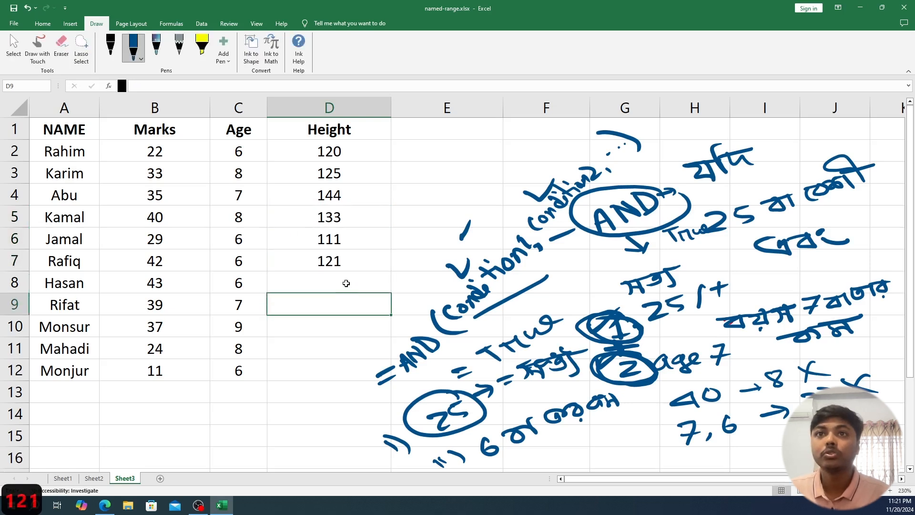
pyautogui.click(346, 283)
pyautogui.write('122')
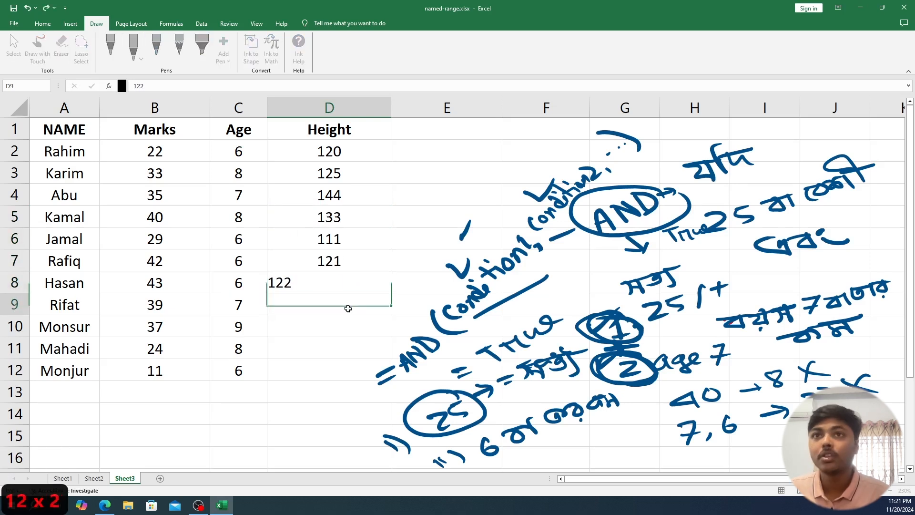
pyautogui.click(348, 308)
pyautogui.write('133')
# - Complete the Height column with 121, 122 and 111 in cells D10 to D12
pyautogui.click(340, 329)
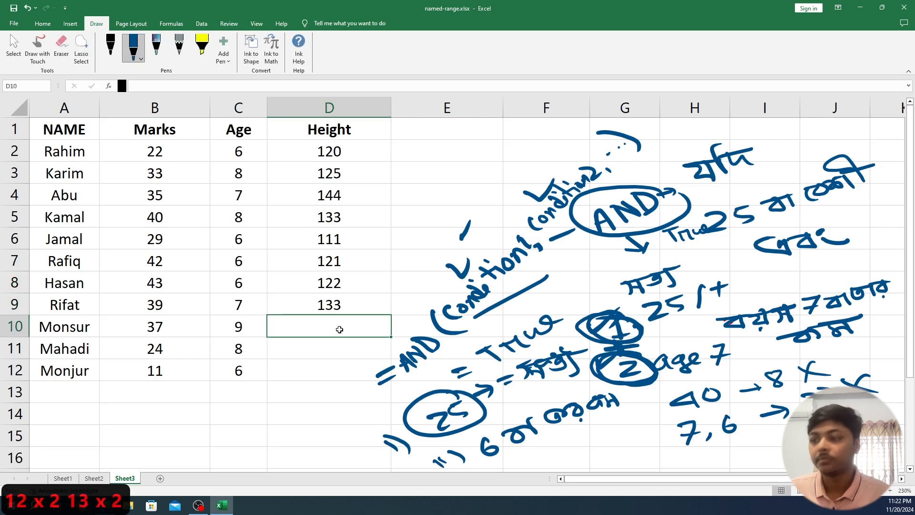
pyautogui.write('121')
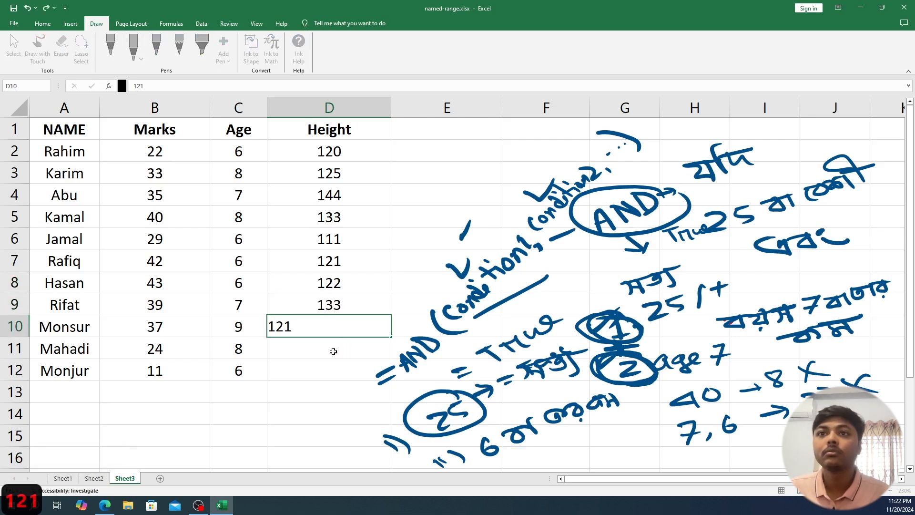
pyautogui.click(333, 351)
pyautogui.write('12')
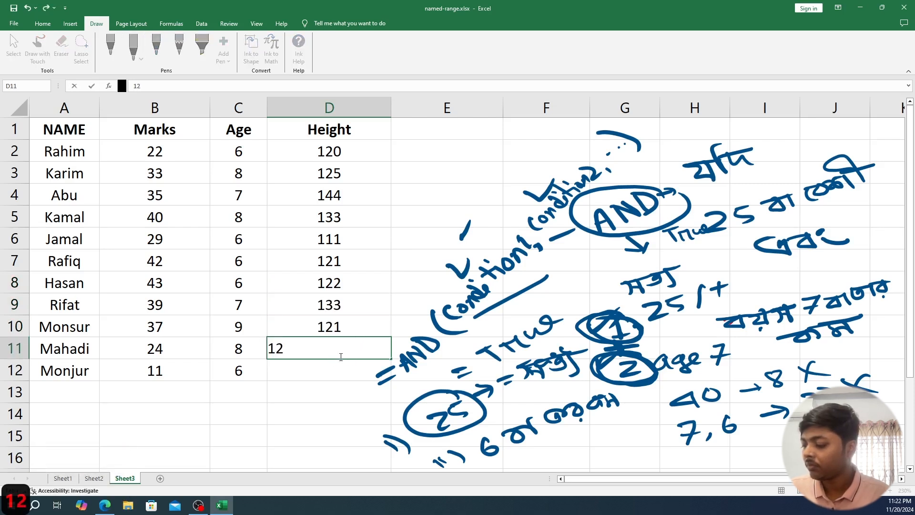
pyautogui.write('2')
pyautogui.click(338, 369)
pyautogui.write('11')
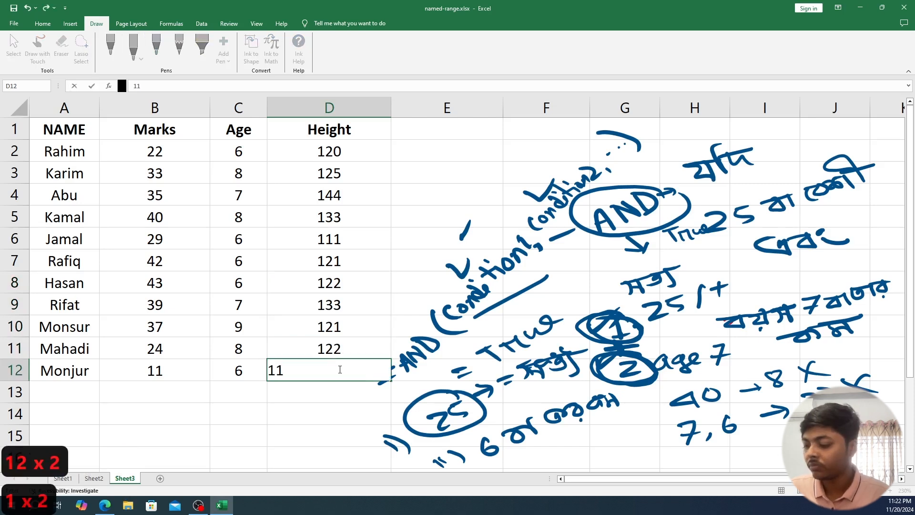
pyautogui.write('1')
pyautogui.click(331, 409)
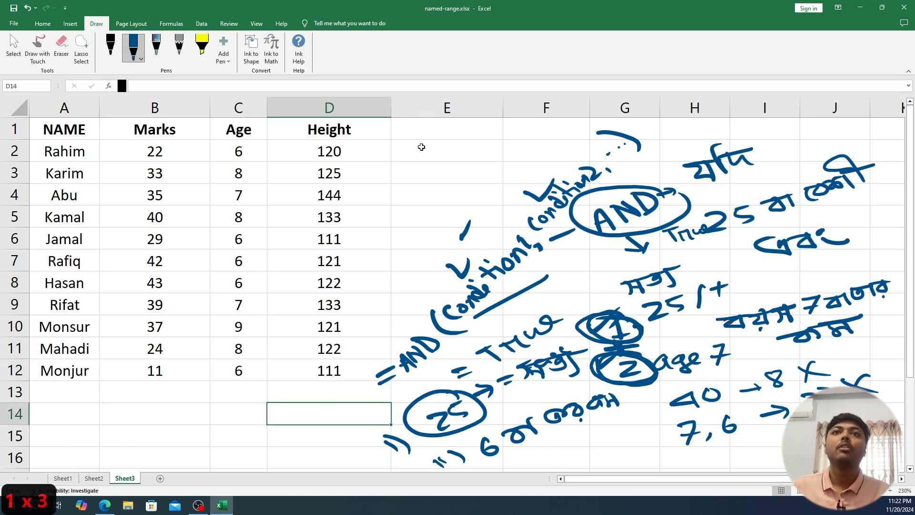
# - Delete the ink group containing the handwritten AND syntax and the 25 and 6 criteria beside the table
pyautogui.click(522, 273)
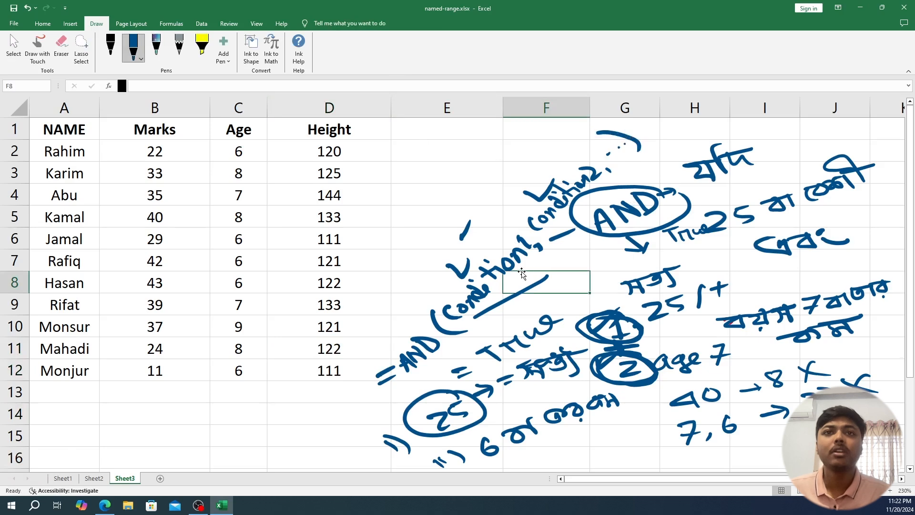
pyautogui.scroll(-1, 522, 273)
pyautogui.click(450, 259)
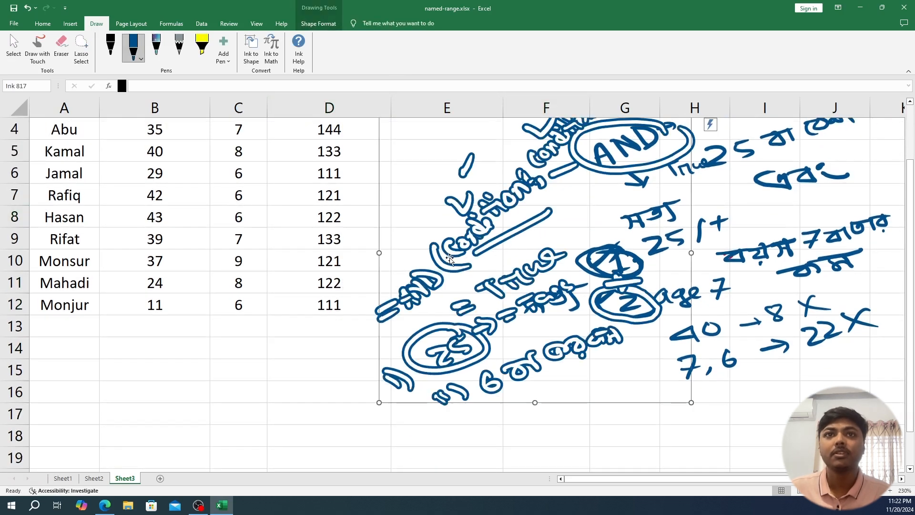
pyautogui.press('Delete')
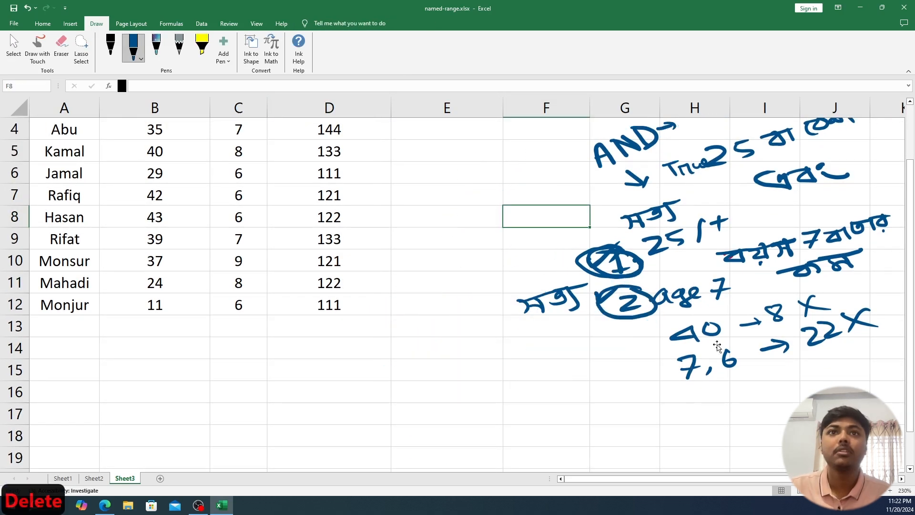
pyautogui.moveTo(909, 295); pyautogui.dragTo(908, 205)
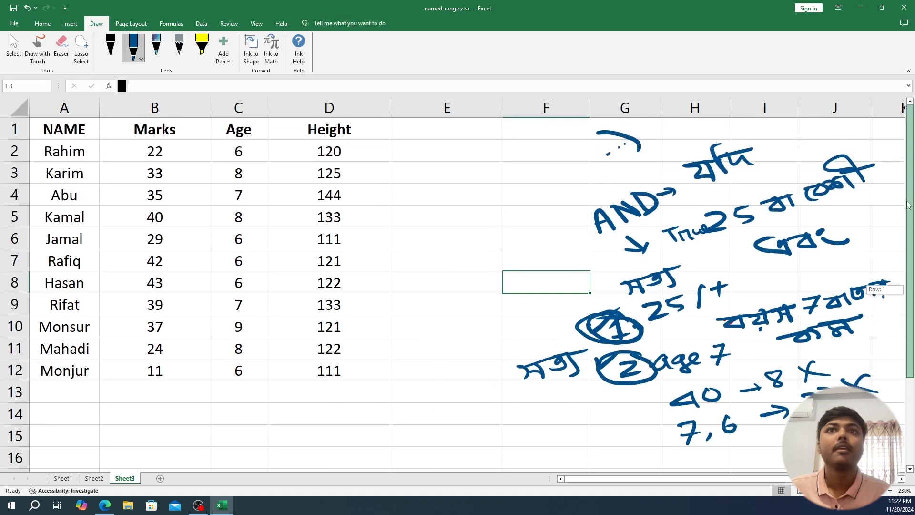
# - Handwrite a numbered list of three criteria with the values 25, 7 and 120 beneath the existing ink notes
pyautogui.doubleClick(428, 132)
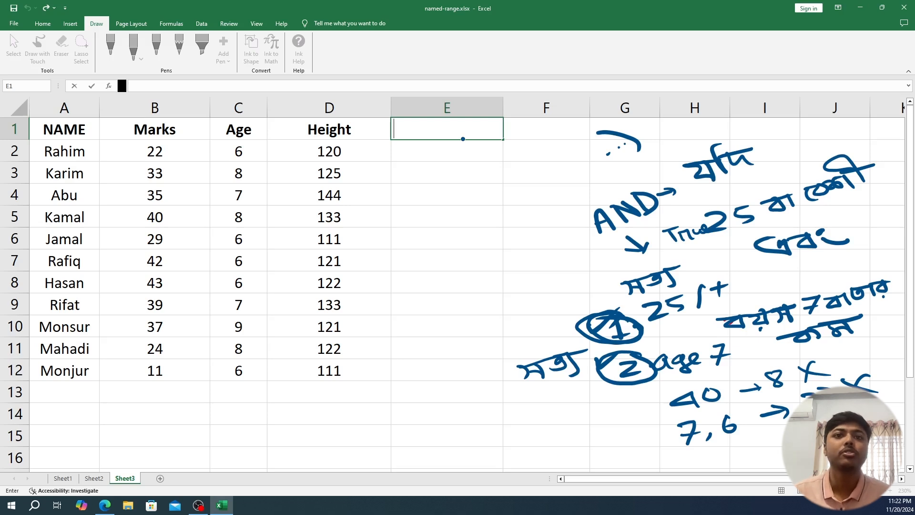
pyautogui.moveTo(491, 430)
pyautogui.mouseDown()
pyautogui.moveTo(509, 436)
pyautogui.moveTo(532, 410)
pyautogui.moveTo(528, 417)
pyautogui.mouseUp()
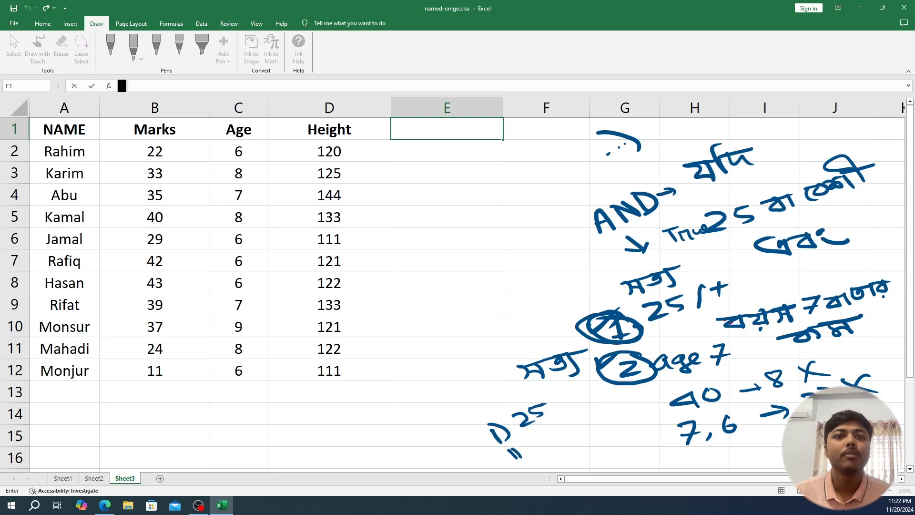
pyautogui.moveTo(536, 434)
pyautogui.mouseDown()
pyautogui.moveTo(548, 444)
pyautogui.moveTo(603, 413)
pyautogui.moveTo(596, 424)
pyautogui.moveTo(586, 418)
pyautogui.mouseUp()
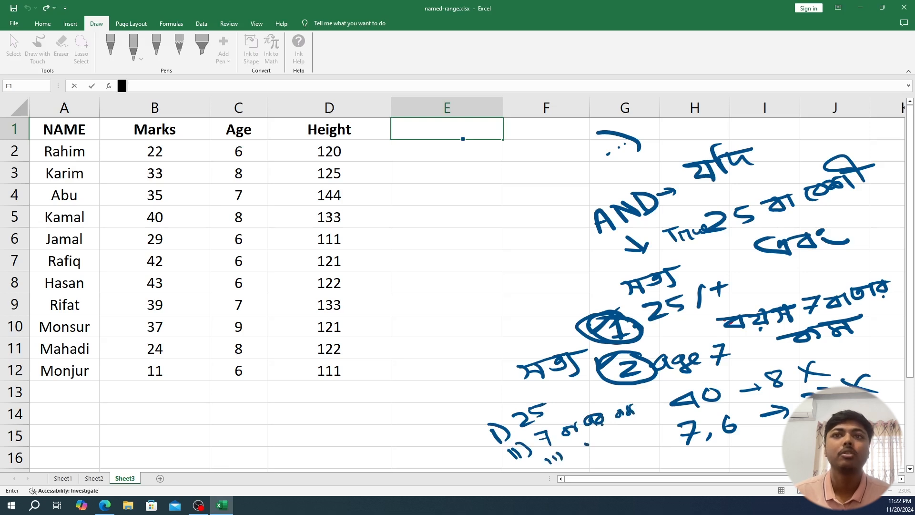
pyautogui.moveTo(599, 442)
pyautogui.mouseDown()
pyautogui.moveTo(611, 453)
pyautogui.moveTo(617, 439)
pyautogui.mouseUp()
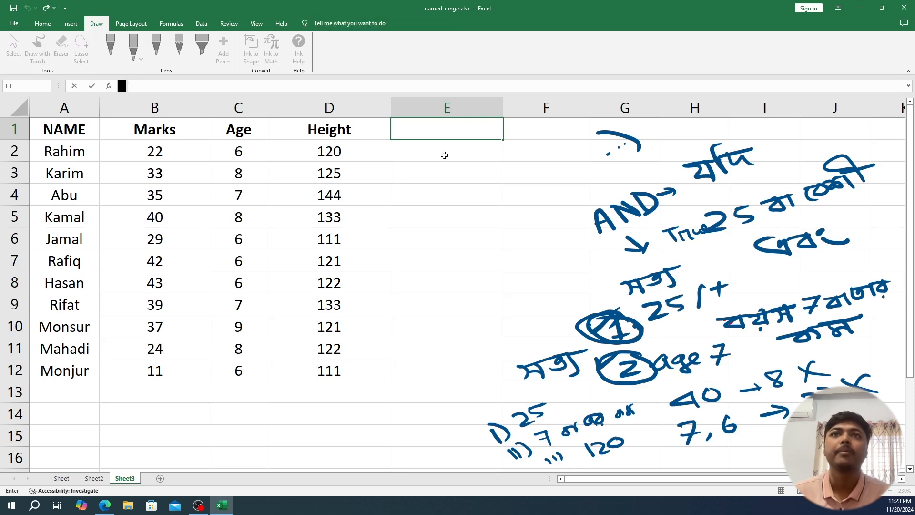
# - Begin an IF formula in cell E2, up to its opening parenthesis
pyautogui.click(424, 155)
pyautogui.scroll(-1, 424, 156)
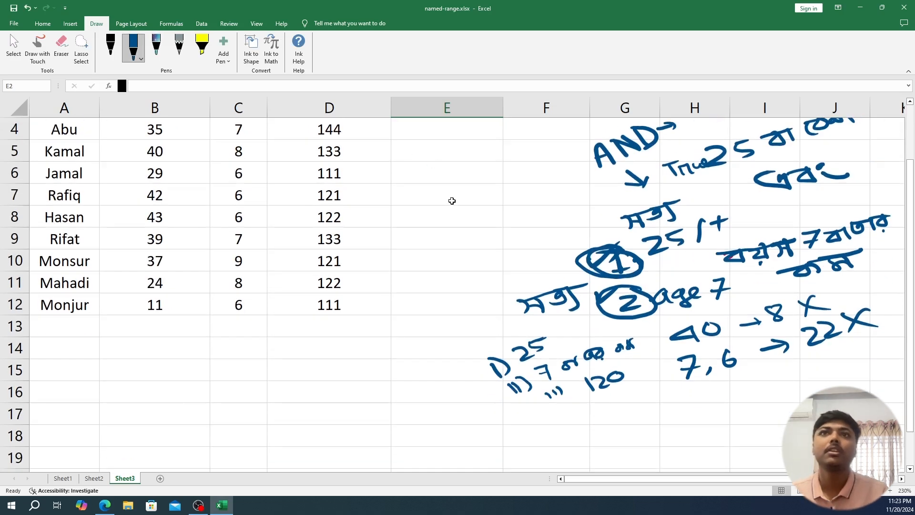
pyautogui.moveTo(910, 205); pyautogui.dragTo(909, 143)
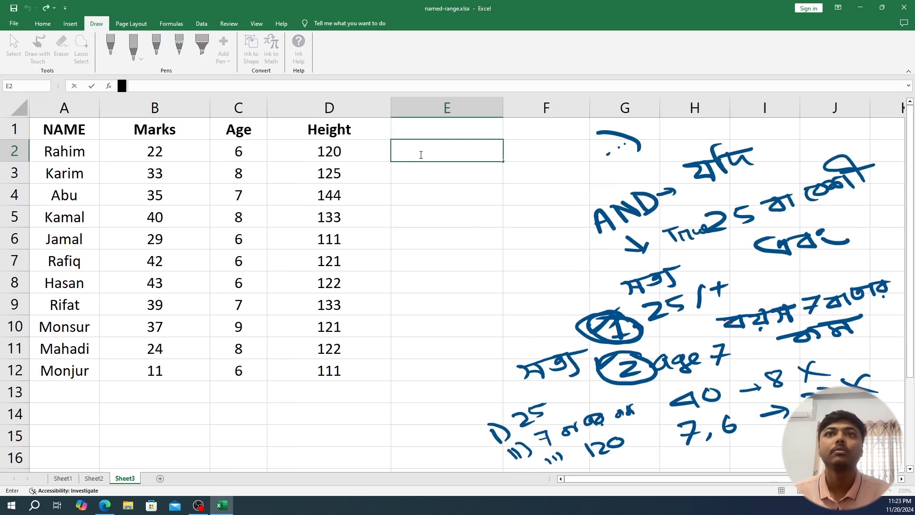
pyautogui.write('=')
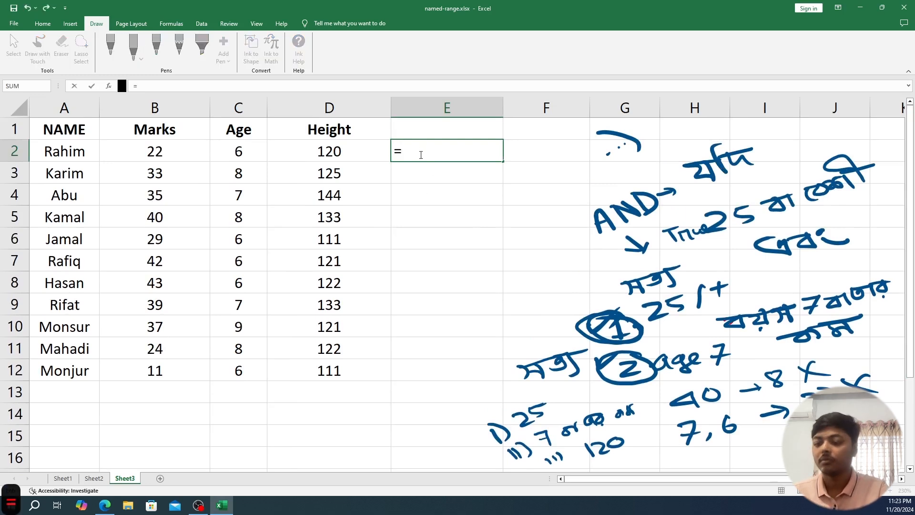
pyautogui.write('if')
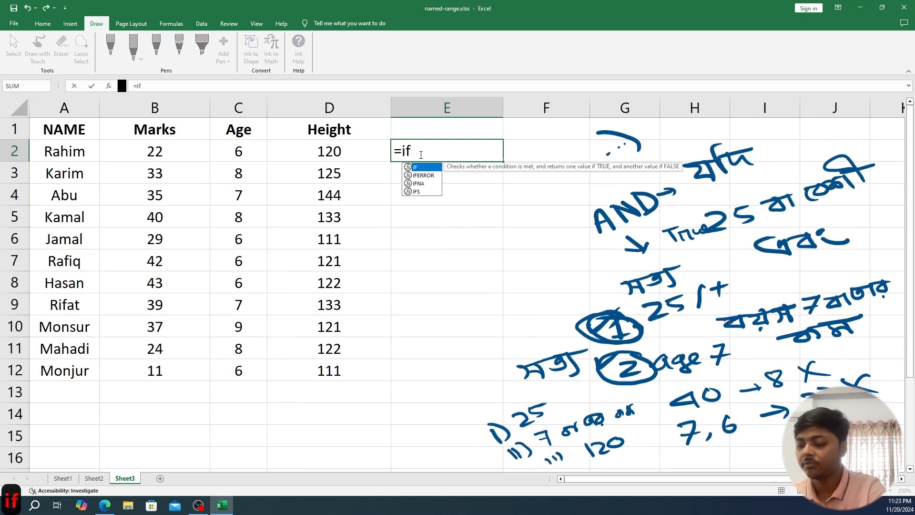
pyautogui.write('(')
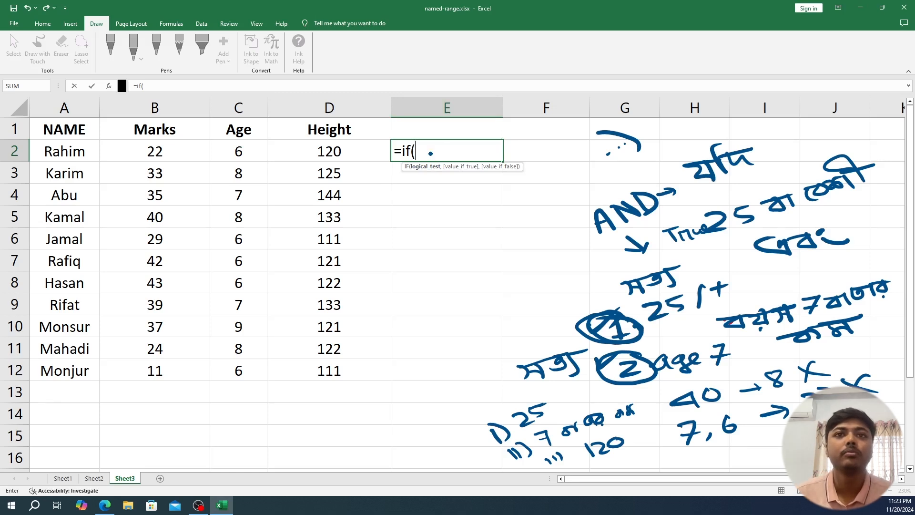
# - Handwrite the three-condition AND syntax beside the table and nest an AND function as the logical test of the IF formula in E2
pyautogui.moveTo(496, 329)
pyautogui.mouseDown()
pyautogui.moveTo(501, 316)
pyautogui.moveTo(516, 325)
pyautogui.moveTo(535, 300)
pyautogui.moveTo(551, 299)
pyautogui.moveTo(541, 288)
pyautogui.moveTo(563, 269)
pyautogui.moveTo(557, 288)
pyautogui.moveTo(594, 260)
pyautogui.moveTo(596, 245)
pyautogui.moveTo(601, 261)
pyautogui.moveTo(621, 260)
pyautogui.moveTo(651, 224)
pyautogui.mouseUp()
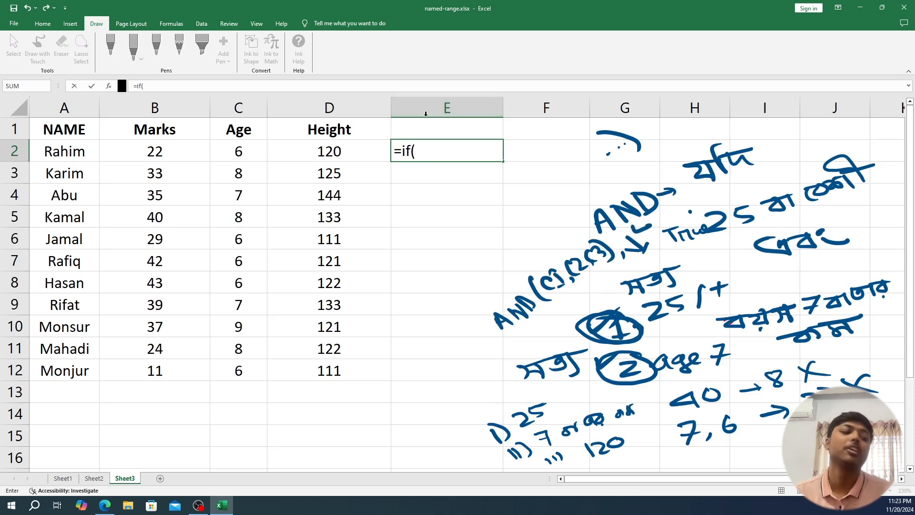
pyautogui.click(424, 147)
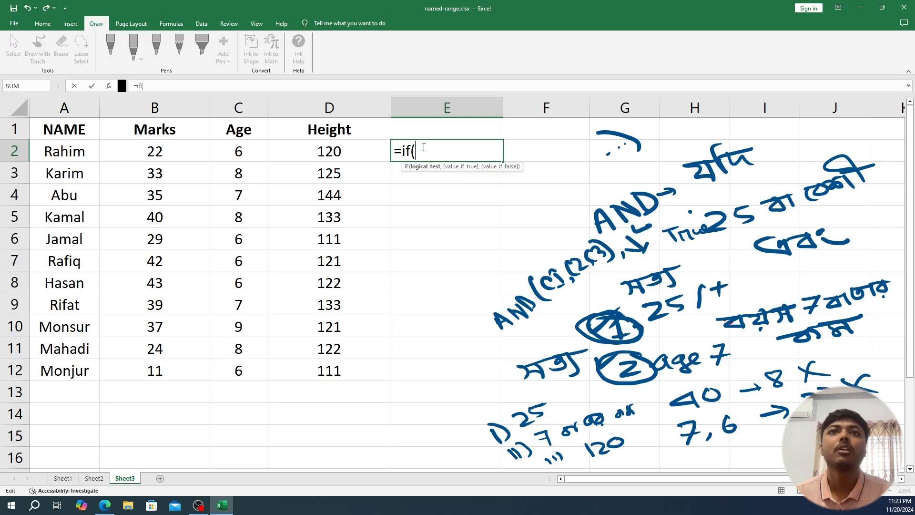
pyautogui.write('AND')
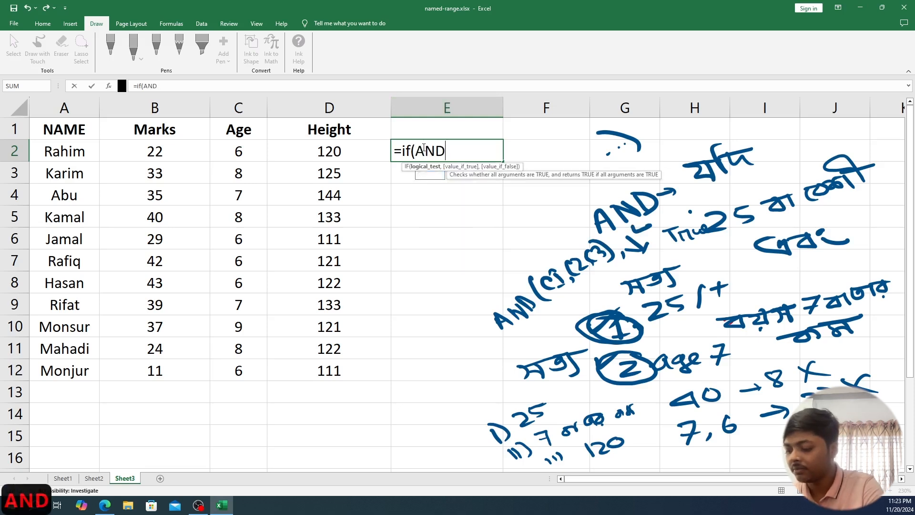
pyautogui.write('(')
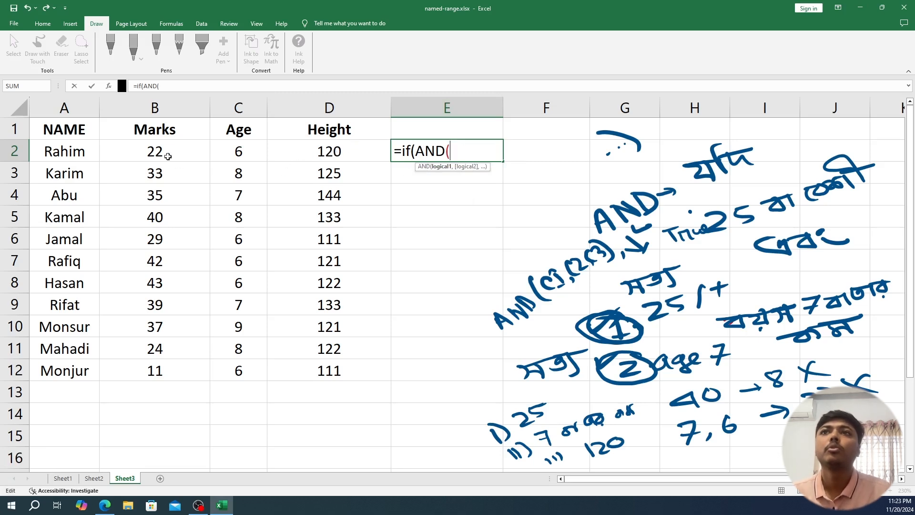
# - Enter B2>25 and C2<=7 as the first two conditions of the AND function
pyautogui.click(160, 155)
pyautogui.write('>25')
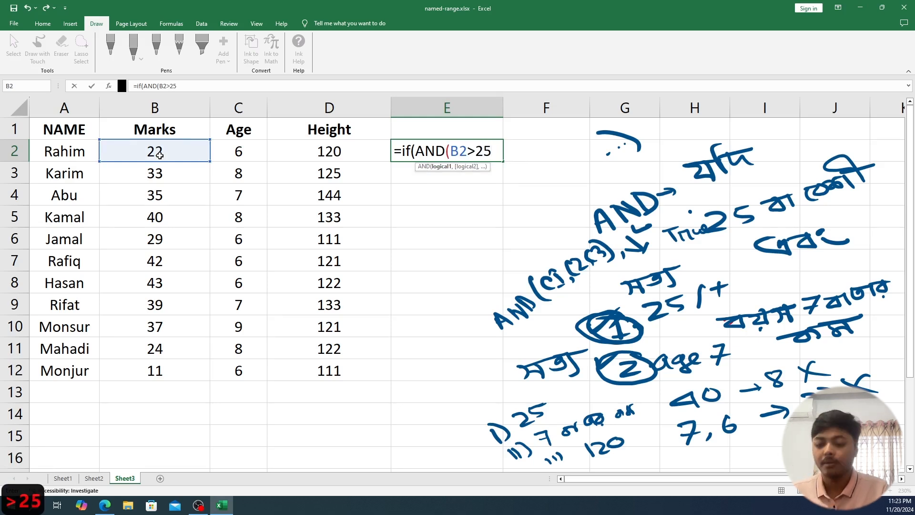
pyautogui.write(',')
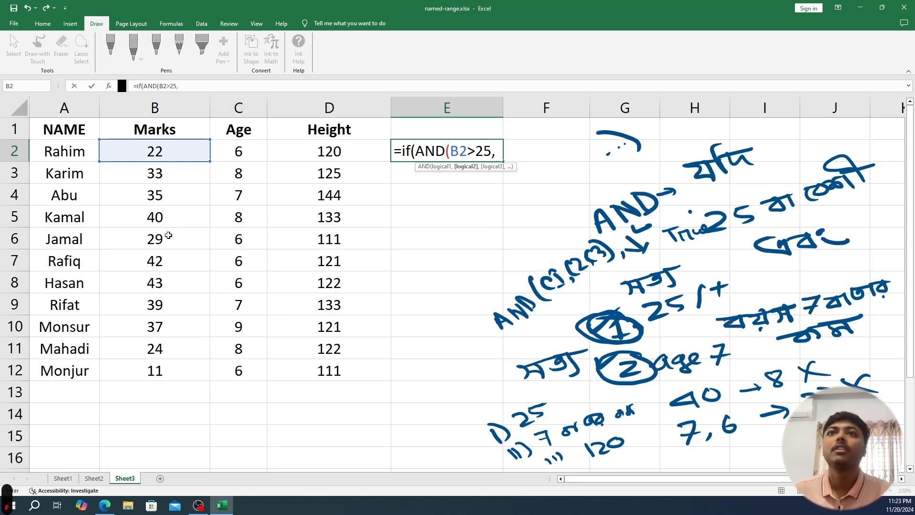
pyautogui.click(234, 156)
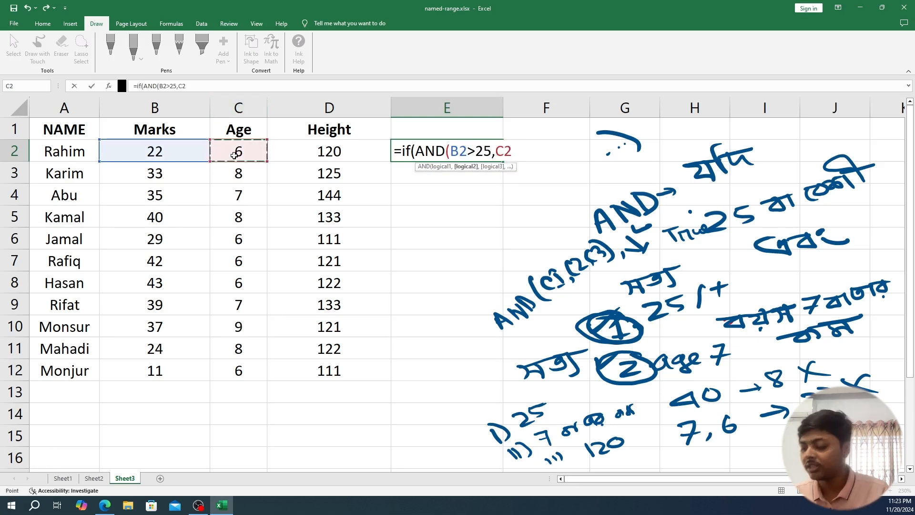
pyautogui.write('>')
pyautogui.press('BackSpace')
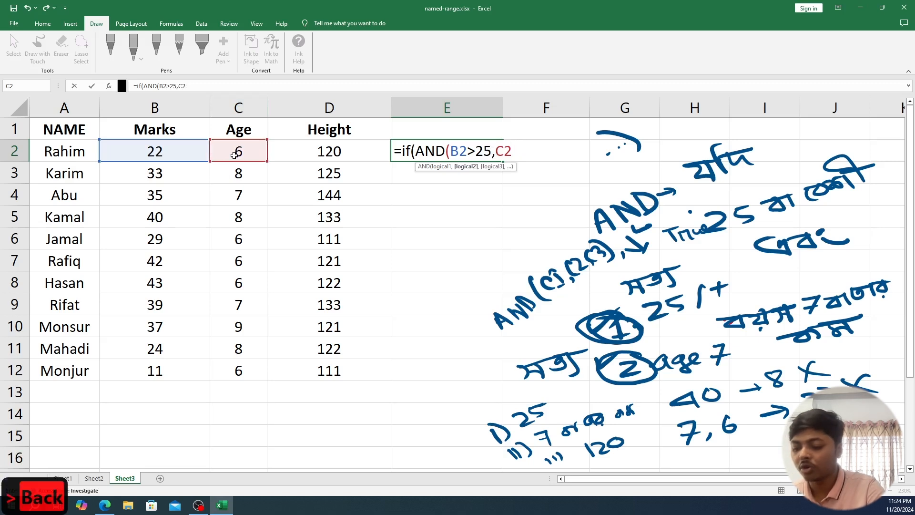
pyautogui.write('<=7')
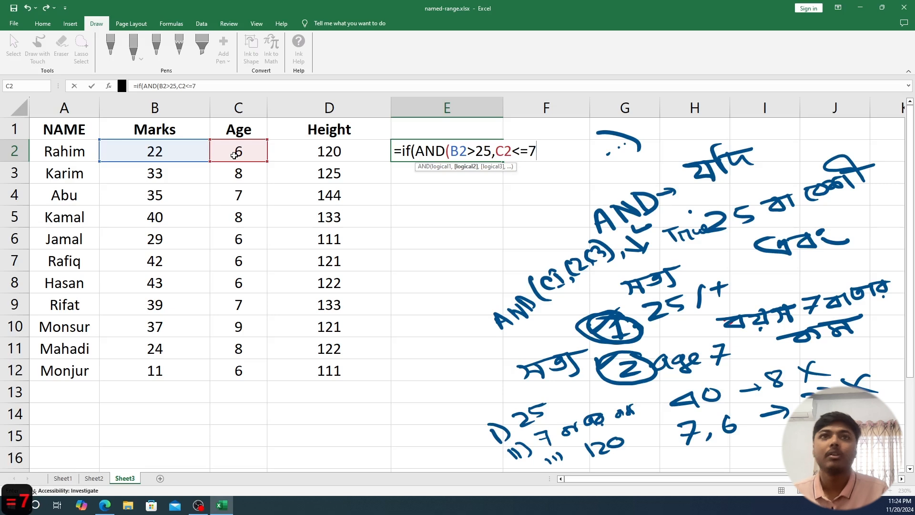
pyautogui.write(',')
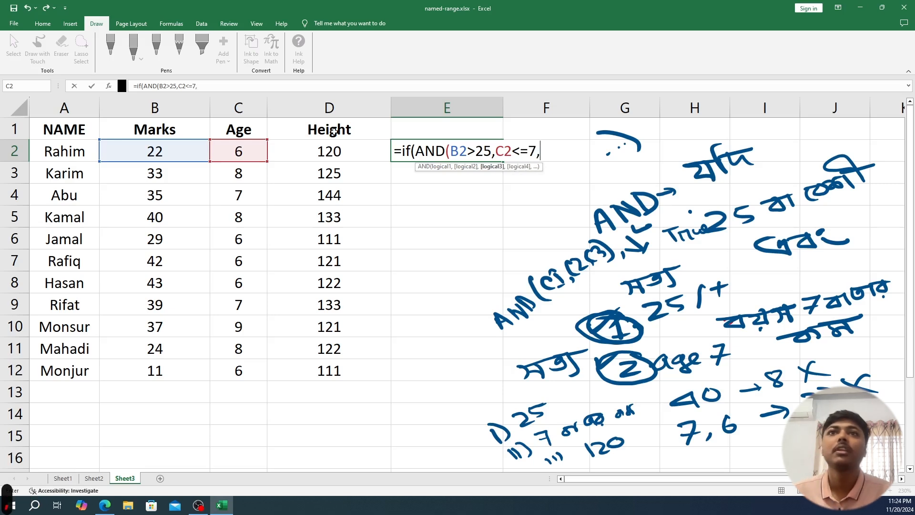
# - Add D2>=120 as the third condition and close the AND function
pyautogui.click(326, 151)
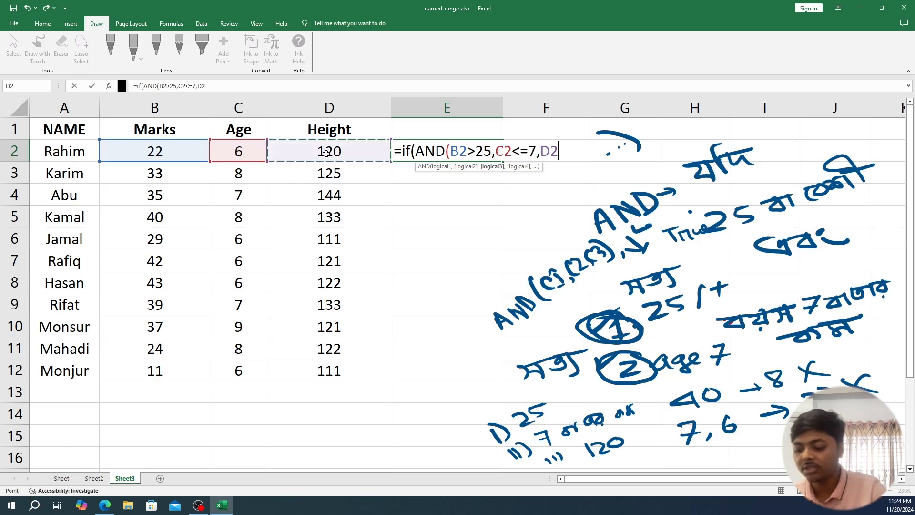
pyautogui.write('>')
pyautogui.write('=')
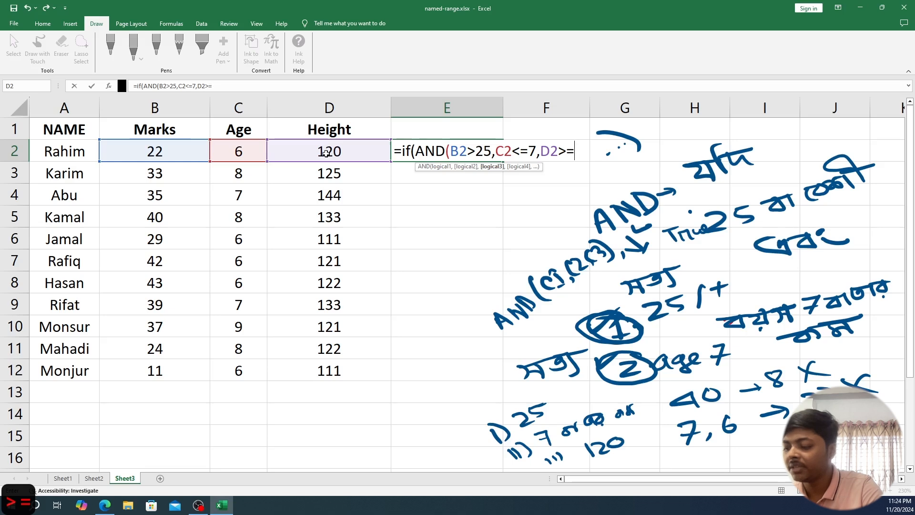
pyautogui.write('120')
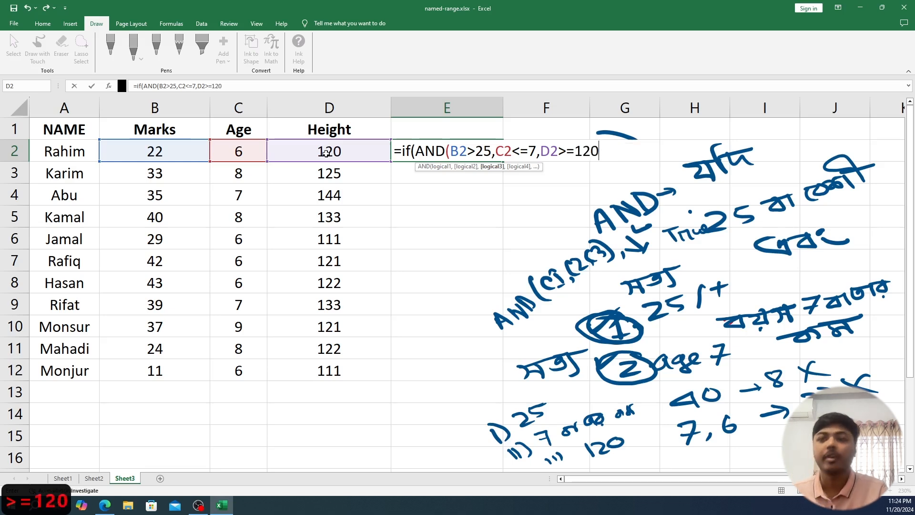
pyautogui.write(')')
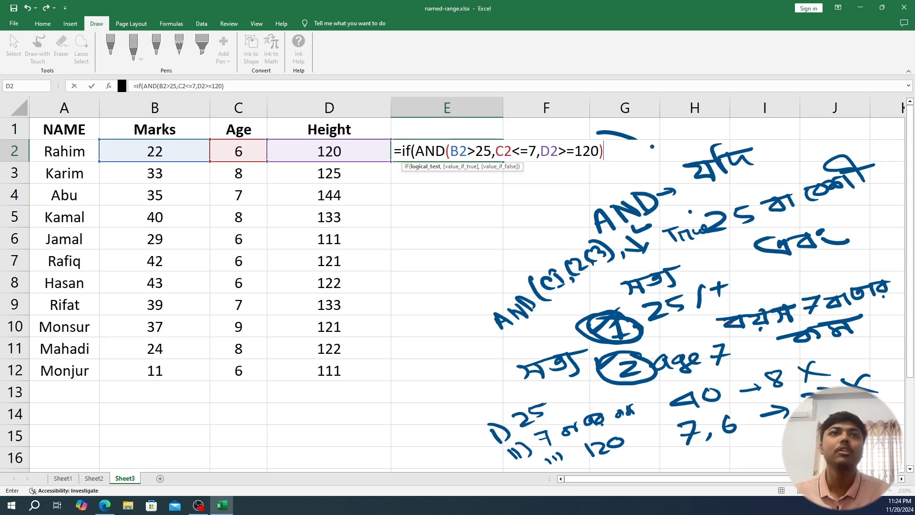
# - Set "Eligible" as the IF formula's value if true
pyautogui.write(',')
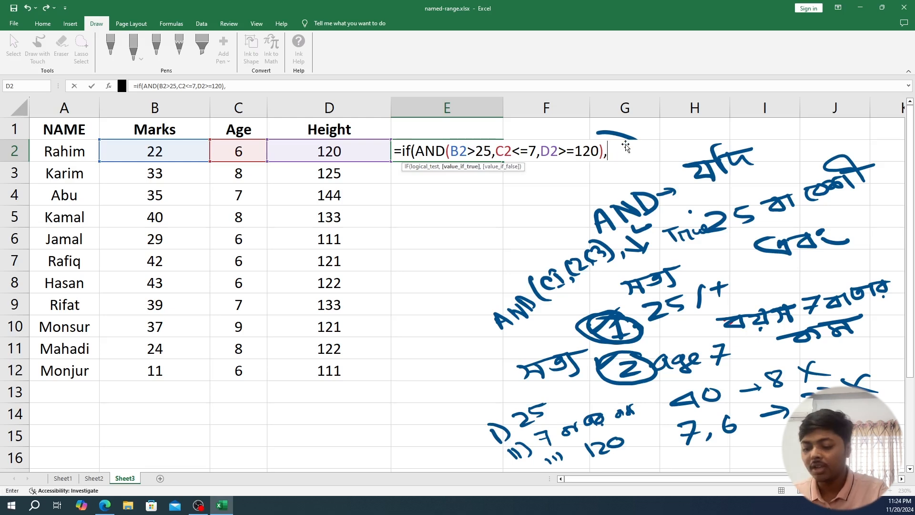
pyautogui.write('"')
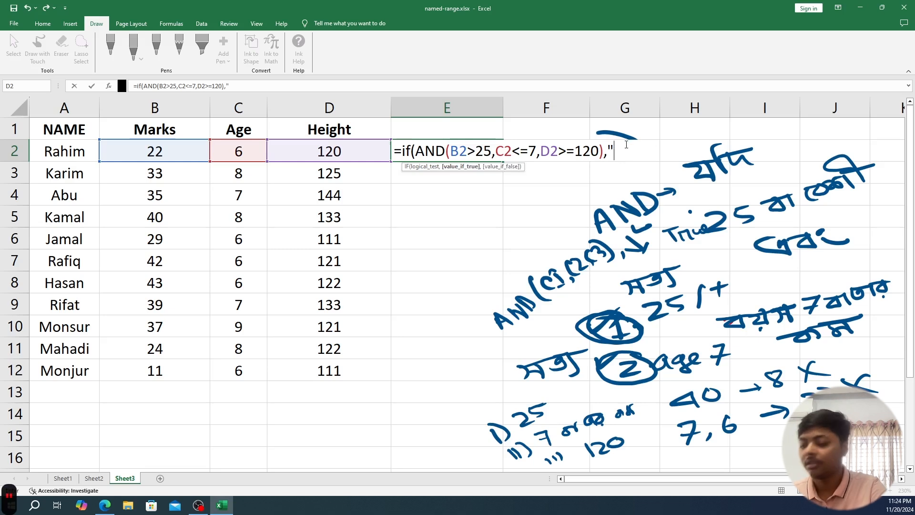
pyautogui.write('Eligi')
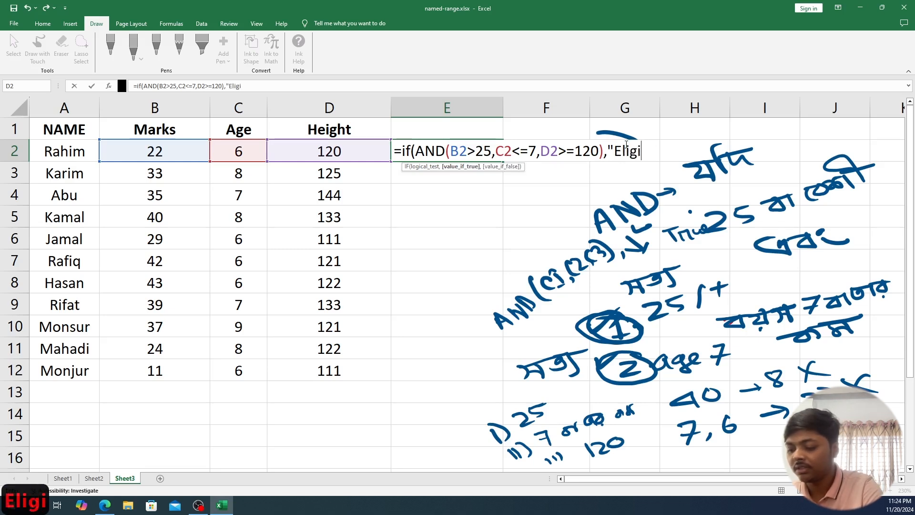
pyautogui.write('ble')
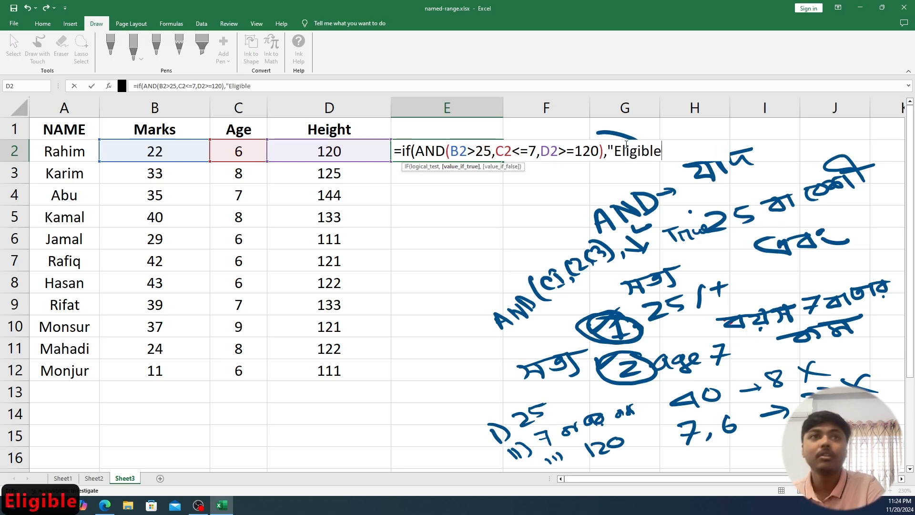
pyautogui.write('"')
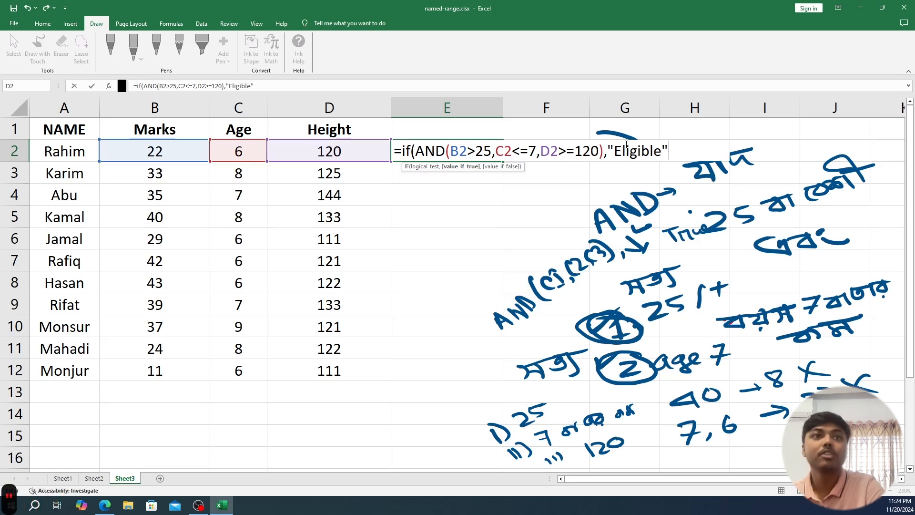
pyautogui.write(',"')
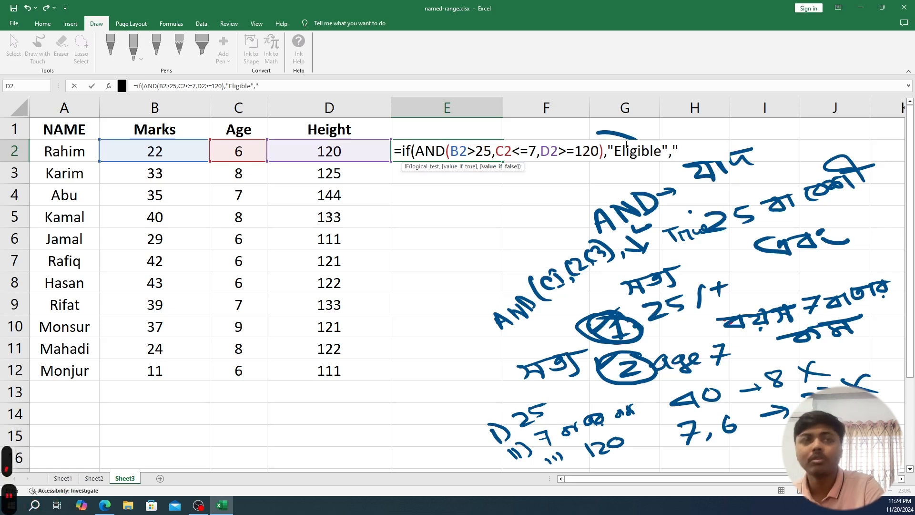
pyautogui.write('NO')
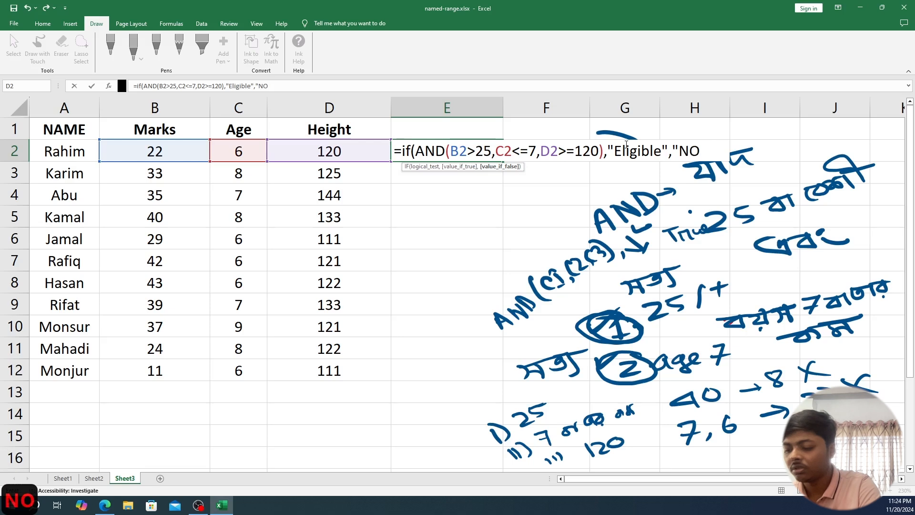
pyautogui.write('T E')
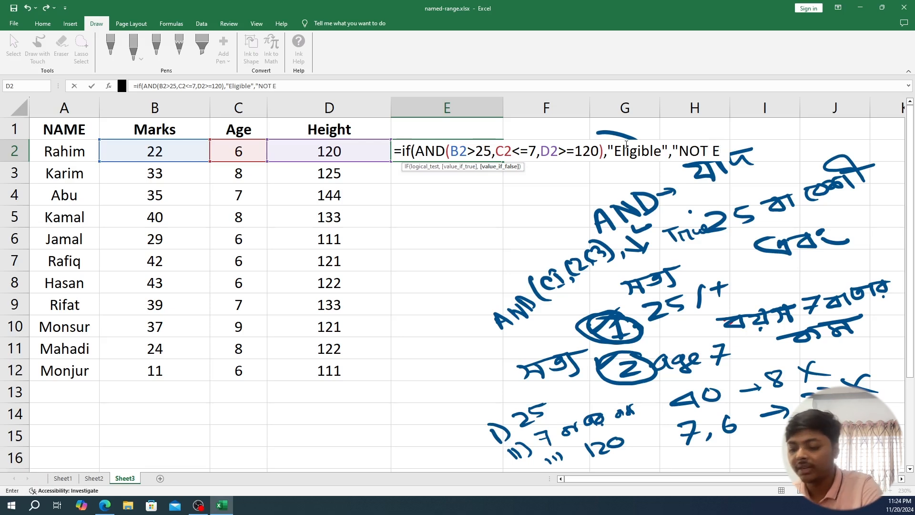
pyautogui.write('")')
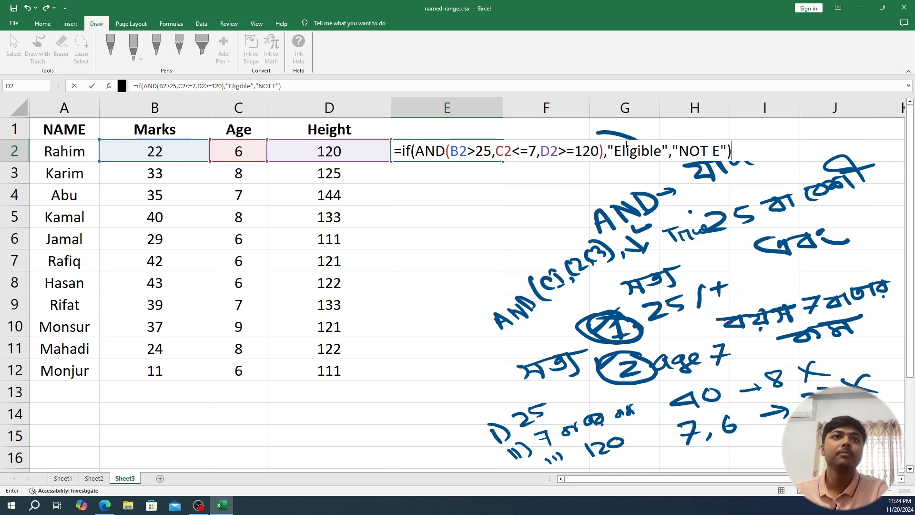
# - Set "NOT E" as the value if false and complete the IF formula in E2
pyautogui.press('Return')
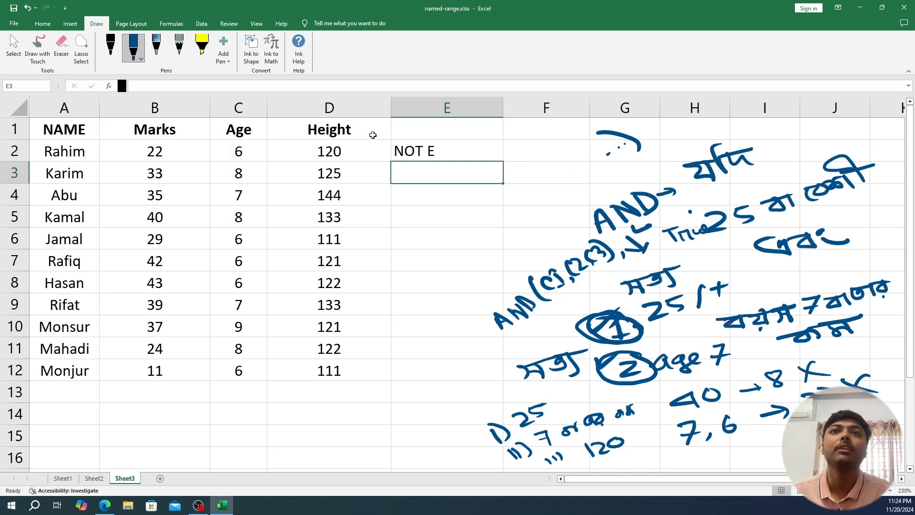
# - Fill the eligibility formula from E2 down to E12
pyautogui.click(429, 153)
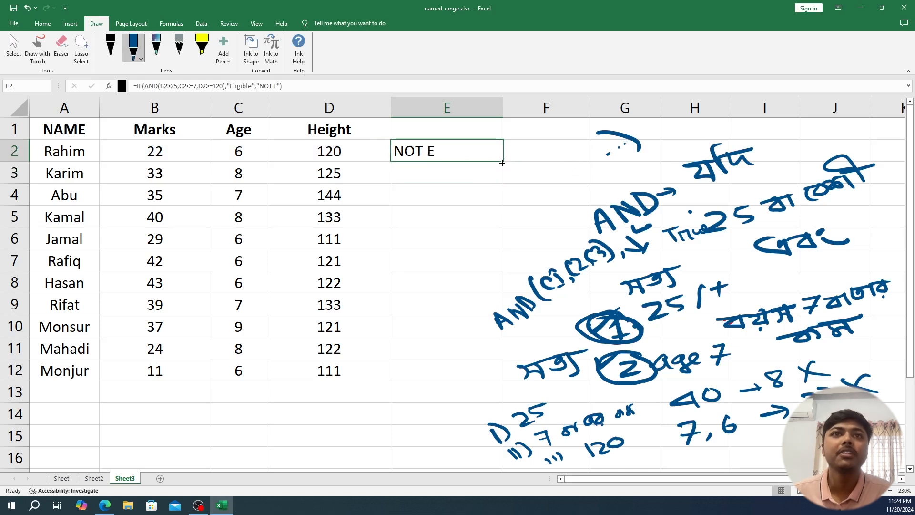
pyautogui.moveTo(502, 163); pyautogui.dragTo(497, 374)
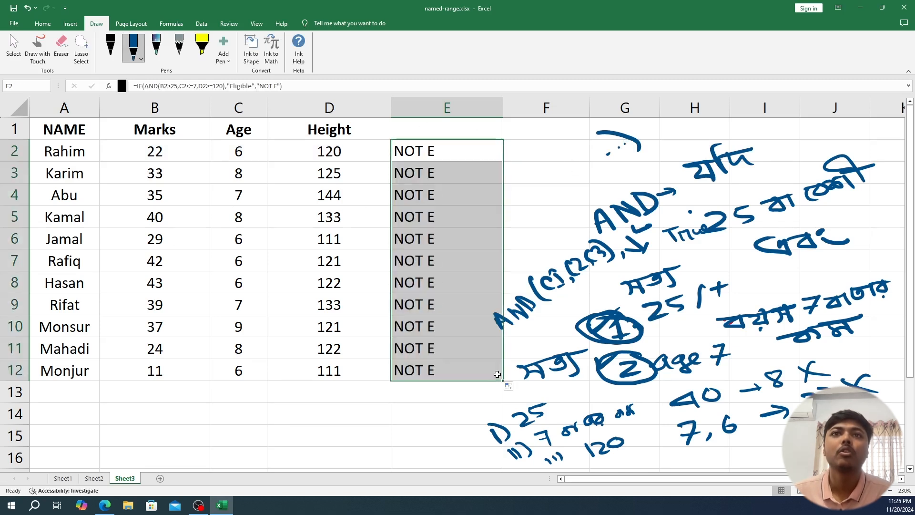
# - Review the eligibility results in column E, comparing the marks, age and height in rows 4, 7, 8 and 9 with the criteria
pyautogui.click(434, 192)
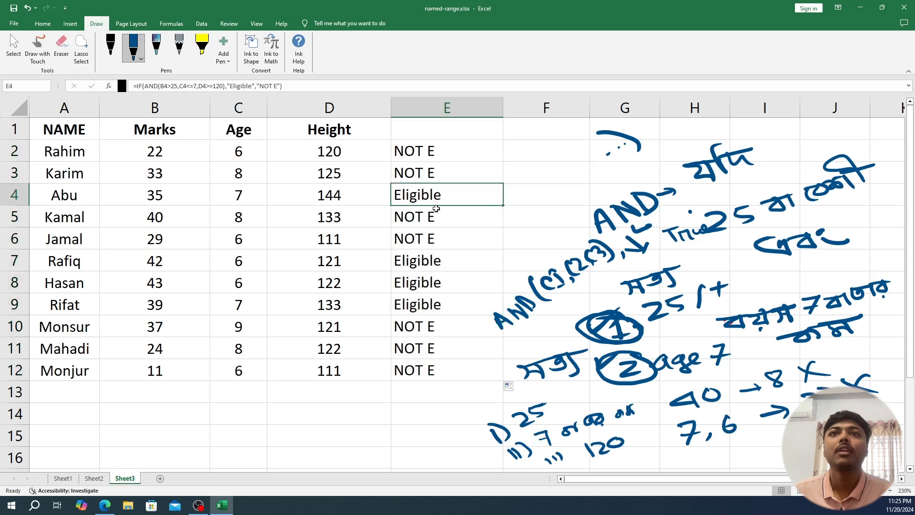
pyautogui.click(427, 262)
pyautogui.click(426, 281)
pyautogui.click(423, 306)
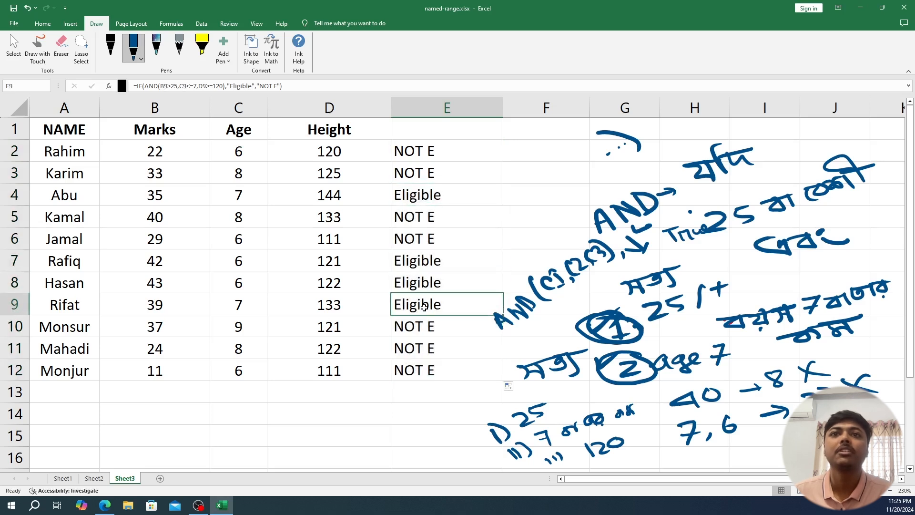
pyautogui.click(420, 258)
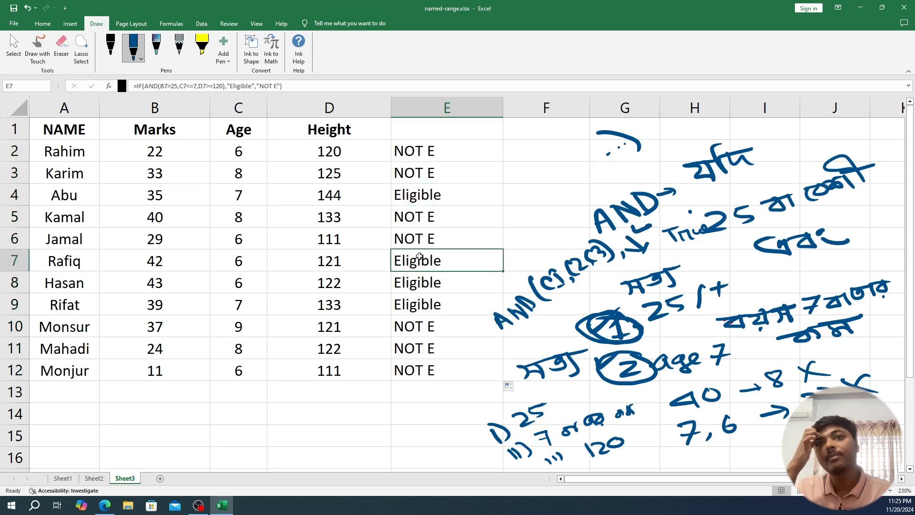
pyautogui.click(154, 261)
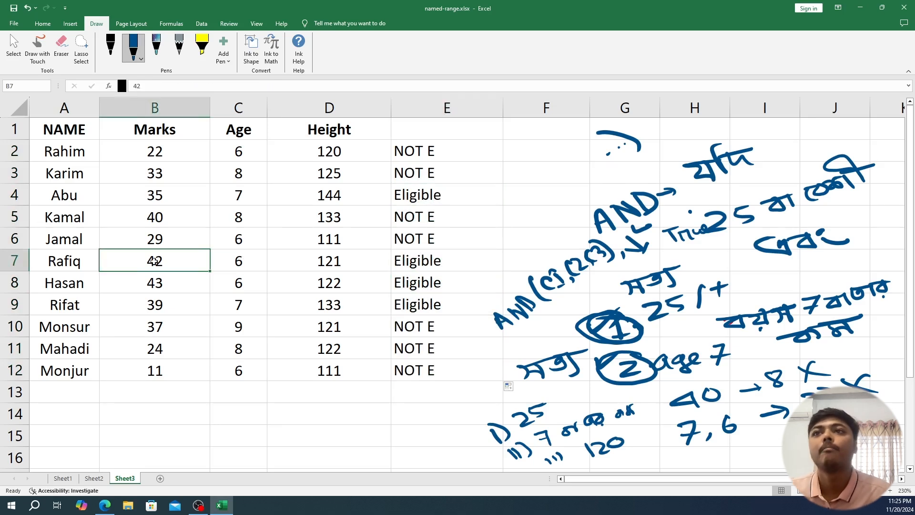
pyautogui.click(238, 260)
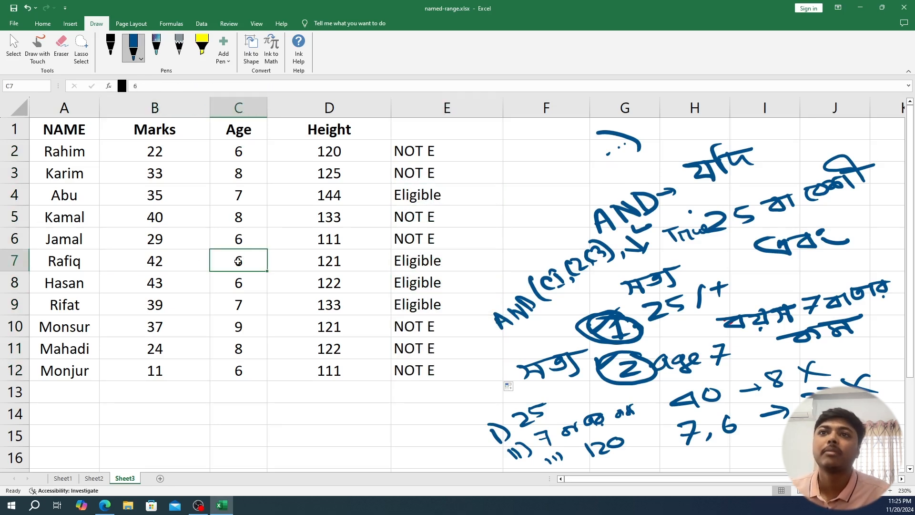
pyautogui.click(328, 260)
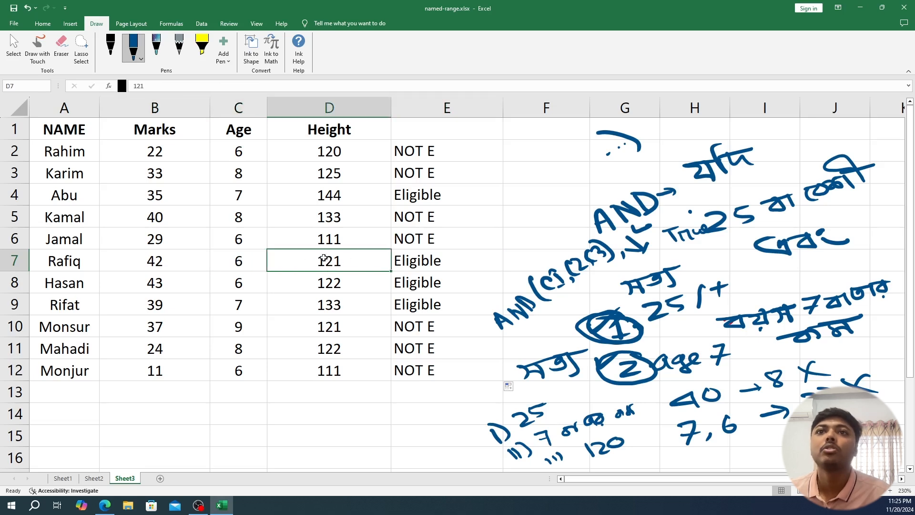
pyautogui.click(413, 262)
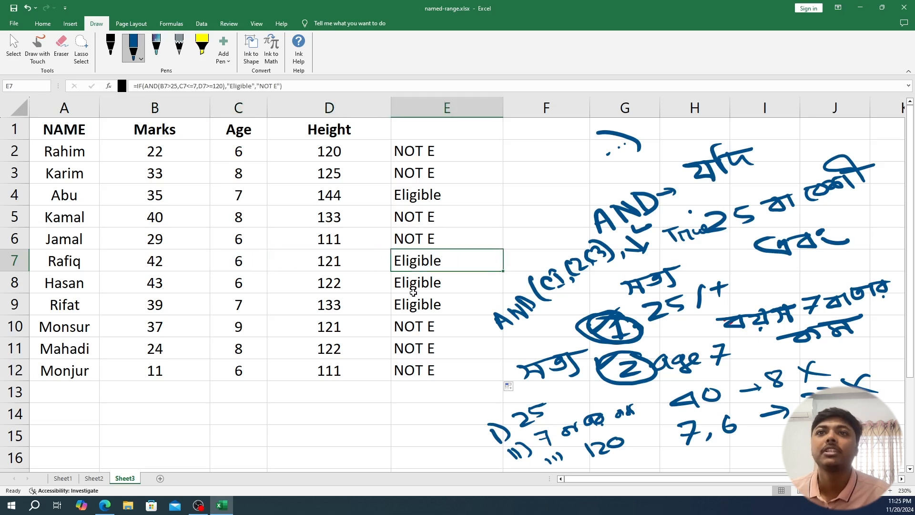
pyautogui.moveTo(413, 292); pyautogui.dragTo(159, 282)
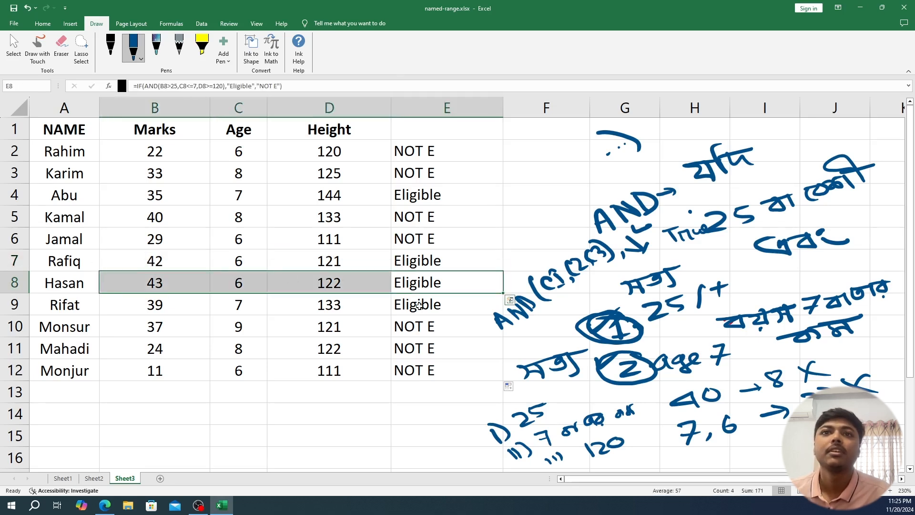
pyautogui.moveTo(418, 305); pyautogui.dragTo(196, 305)
pyautogui.moveTo(448, 198); pyautogui.dragTo(155, 194)
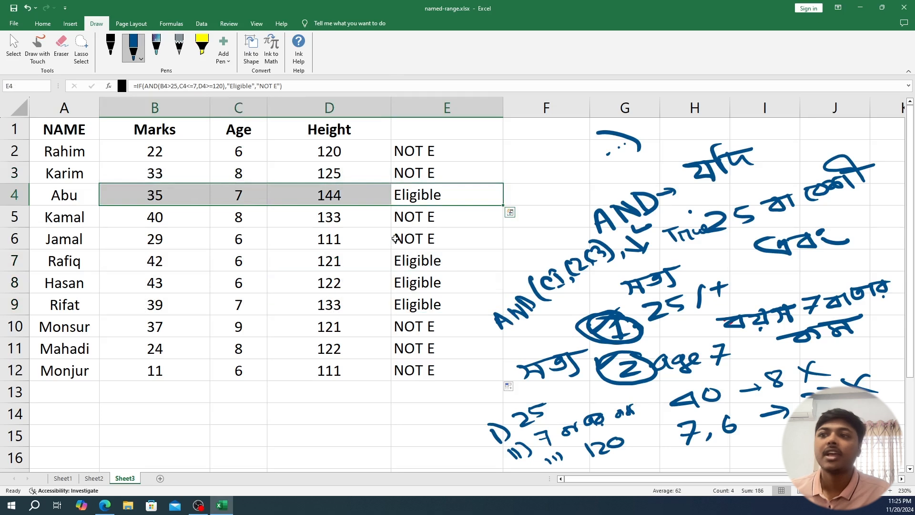
pyautogui.click(427, 192)
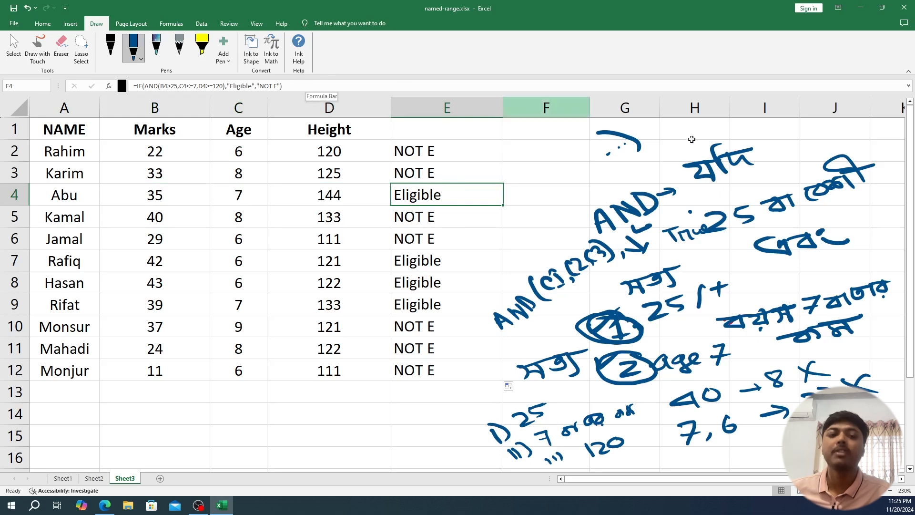
# - Delete the large handwritten ink block beside the table and the leftover ink strokes in column G
pyautogui.click(653, 224)
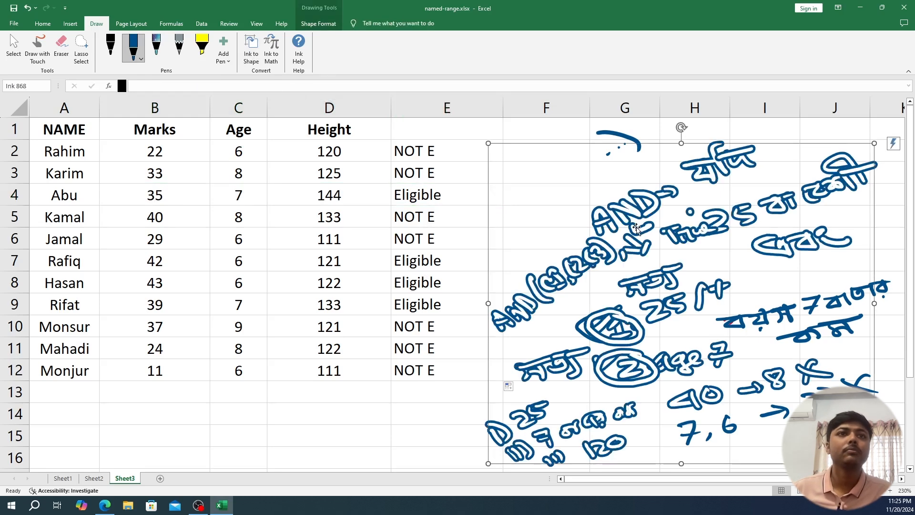
pyautogui.press('Delete')
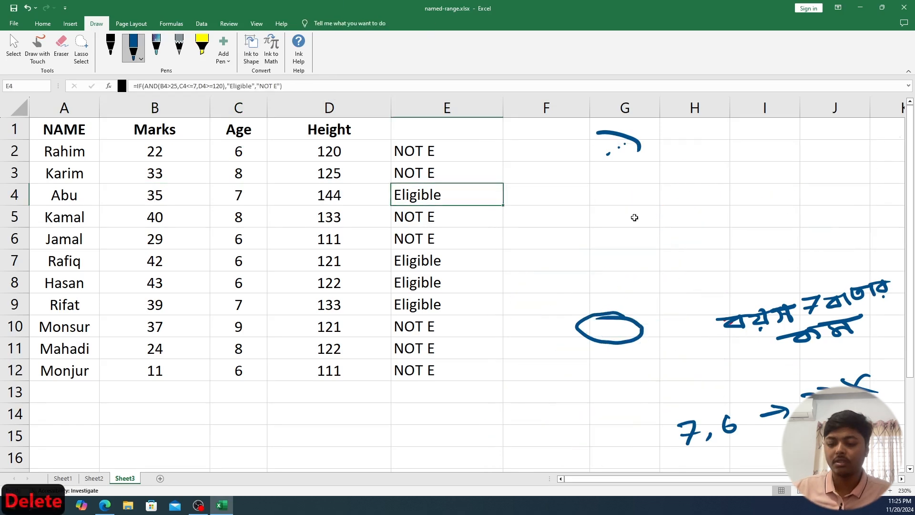
pyautogui.click(630, 316)
pyautogui.press('Delete')
pyautogui.click(637, 146)
pyautogui.press('Delete')
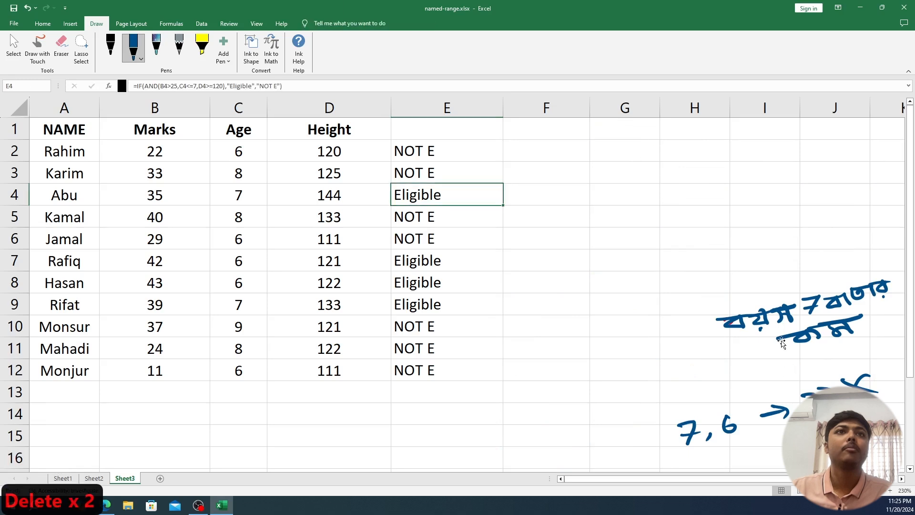
# - Delete the remaining blue ink notes in columns H to J, including the age note, the arrow and "7, 6"
pyautogui.click(784, 336)
pyautogui.press('Delete')
pyautogui.click(796, 405)
pyautogui.press('Delete')
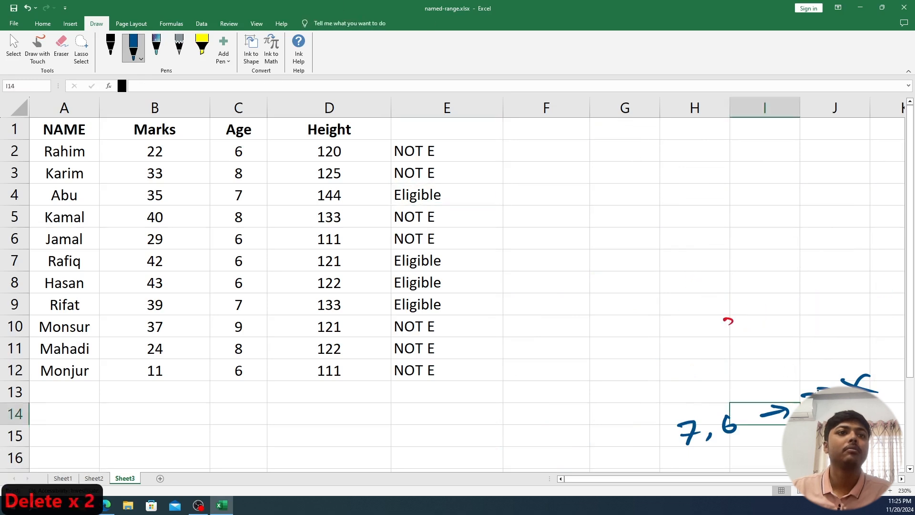
pyautogui.click(791, 406)
pyautogui.press('Delete')
pyautogui.click(730, 426)
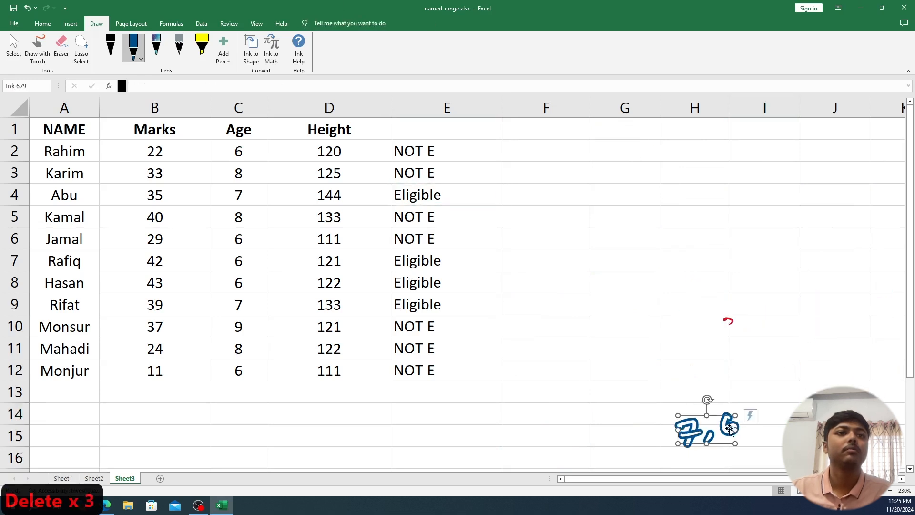
pyautogui.press('Delete')
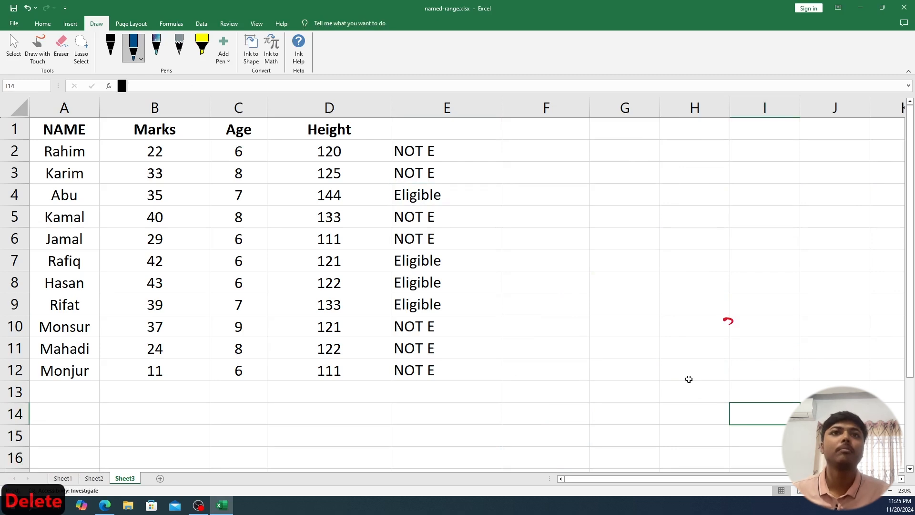
# - Handwrite "AND(marks, Age, H)" in blue ink in the empty area beside the table
pyautogui.moveTo(394, 189); pyautogui.dragTo(370, 181)
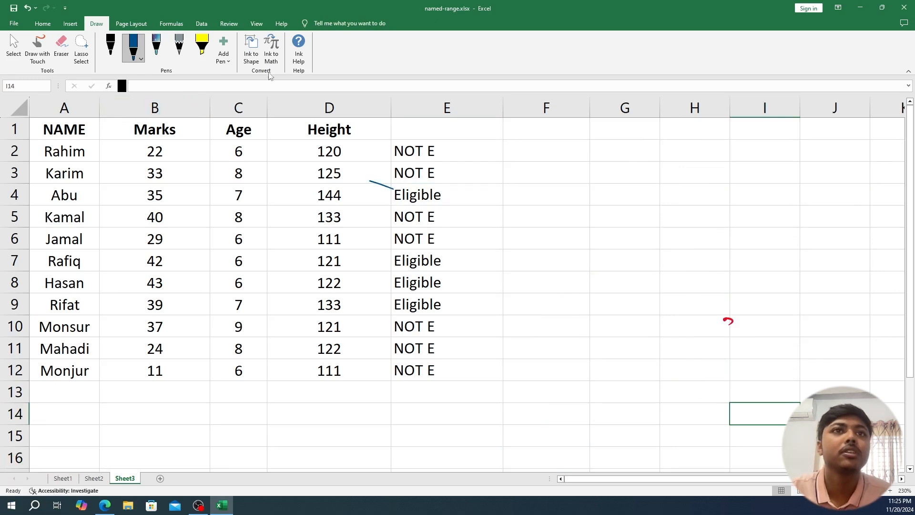
pyautogui.moveTo(598, 240)
pyautogui.mouseDown()
pyautogui.moveTo(594, 256)
pyautogui.moveTo(607, 254)
pyautogui.mouseUp()
pyautogui.moveTo(590, 250)
pyautogui.mouseDown()
pyautogui.moveTo(627, 243)
pyautogui.moveTo(631, 233)
pyautogui.mouseUp()
pyautogui.moveTo(635, 245)
pyautogui.mouseDown()
pyautogui.moveTo(632, 230)
pyautogui.moveTo(636, 243)
pyautogui.mouseUp()
pyautogui.moveTo(660, 210)
pyautogui.mouseDown()
pyautogui.moveTo(669, 235)
pyautogui.moveTo(678, 216)
pyautogui.moveTo(701, 220)
pyautogui.mouseUp()
pyautogui.moveTo(706, 217)
pyautogui.mouseDown()
pyautogui.moveTo(740, 196)
pyautogui.moveTo(754, 206)
pyautogui.moveTo(785, 194)
pyautogui.moveTo(831, 157)
pyautogui.moveTo(841, 163)
pyautogui.moveTo(829, 176)
pyautogui.mouseUp()
pyautogui.click(813, 179)
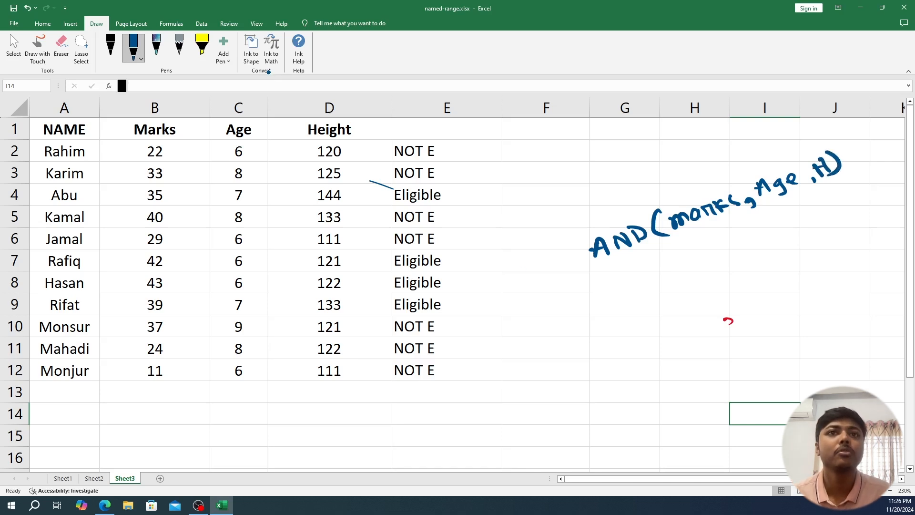
# - Handwrite "= if (" before the AND expression and underline the expression with the label "Condition"
pyautogui.moveTo(522, 268); pyautogui.dragTo(530, 283)
pyautogui.moveTo(543, 252)
pyautogui.mouseDown()
pyautogui.moveTo(537, 281)
pyautogui.moveTo(549, 264)
pyautogui.mouseUp()
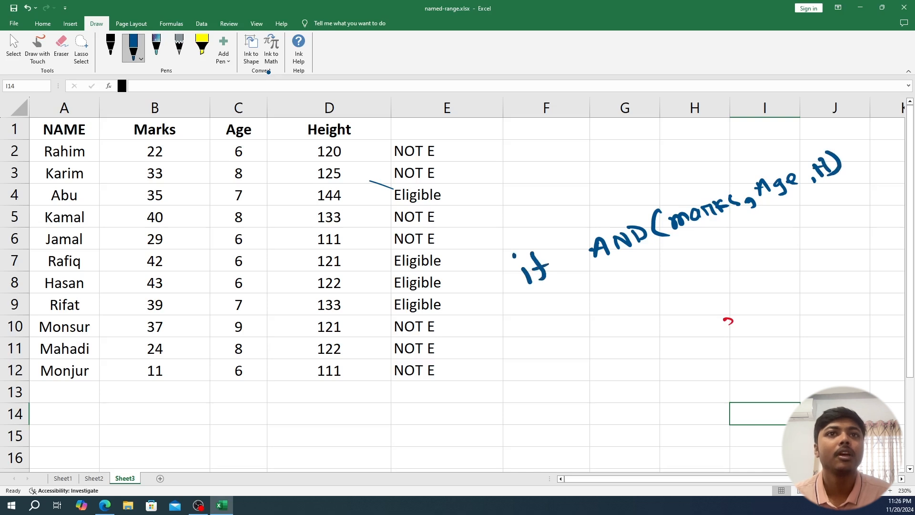
pyautogui.moveTo(580, 237)
pyautogui.mouseDown()
pyautogui.moveTo(566, 260)
pyautogui.moveTo(598, 269)
pyautogui.mouseUp()
pyautogui.moveTo(493, 283); pyautogui.dragTo(510, 282)
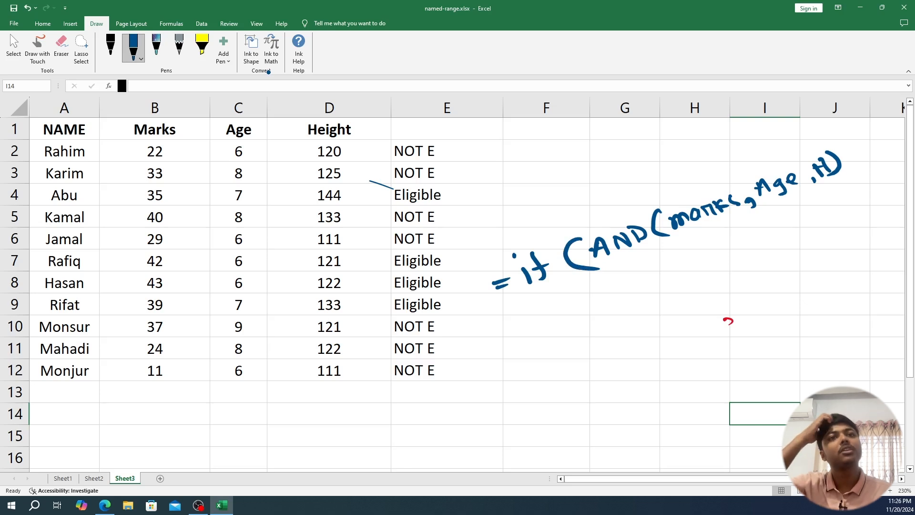
pyautogui.moveTo(614, 260); pyautogui.dragTo(843, 186)
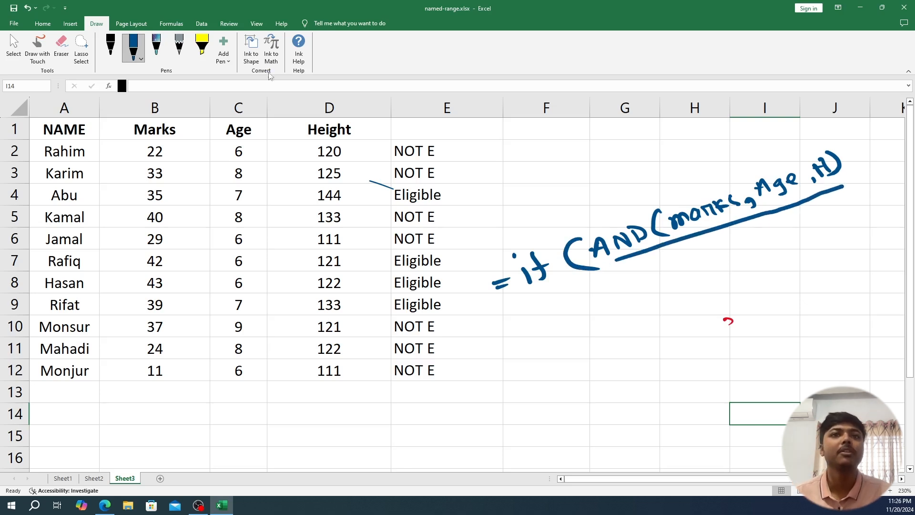
pyautogui.moveTo(713, 250)
pyautogui.mouseDown()
pyautogui.moveTo(712, 264)
pyautogui.moveTo(763, 238)
pyautogui.moveTo(804, 234)
pyautogui.moveTo(787, 219)
pyautogui.moveTo(819, 218)
pyautogui.mouseUp()
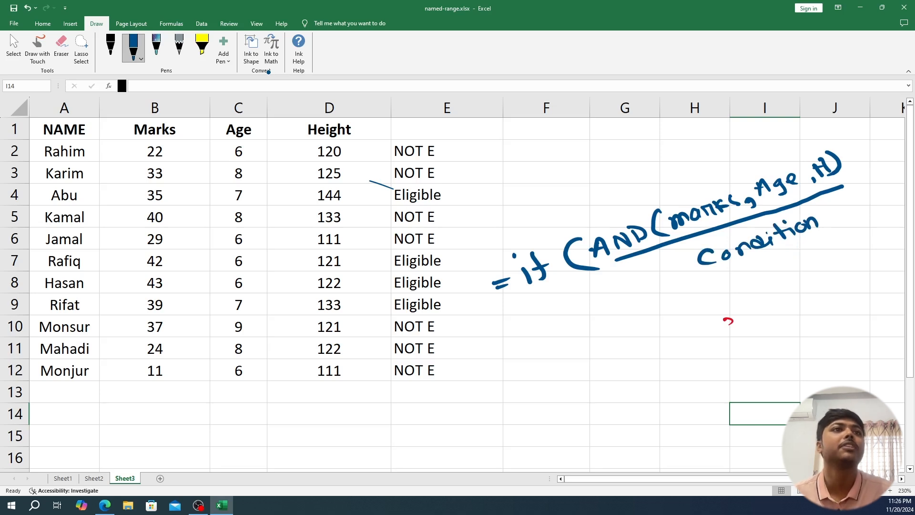
# - Complete the handwritten IF formula with "E" as the true value and "Not E" as the false value
pyautogui.moveTo(852, 175)
pyautogui.mouseDown()
pyautogui.moveTo(855, 182)
pyautogui.moveTo(861, 159)
pyautogui.mouseUp()
pyautogui.moveTo(874, 153)
pyautogui.mouseDown()
pyautogui.moveTo(877, 165)
pyautogui.moveTo(883, 147)
pyautogui.mouseUp()
pyautogui.moveTo(891, 138); pyautogui.dragTo(889, 145)
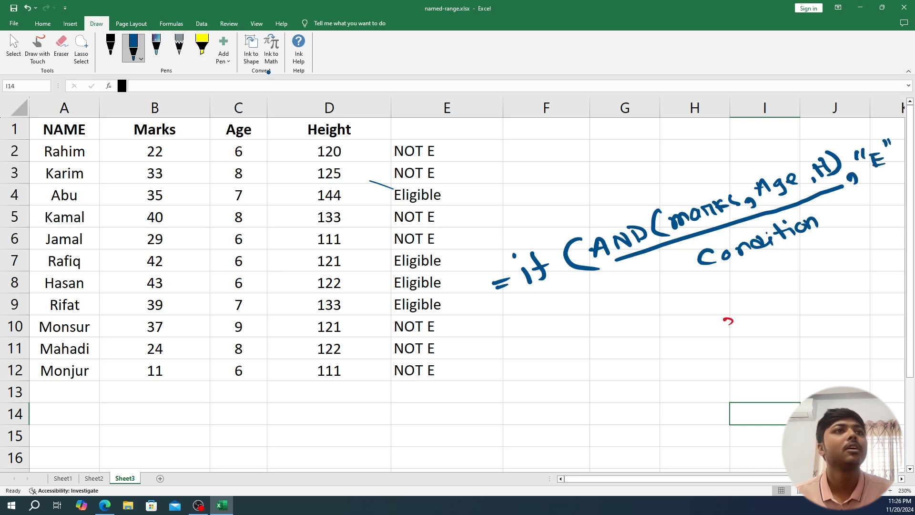
pyautogui.moveTo(643, 478); pyautogui.dragTo(706, 481)
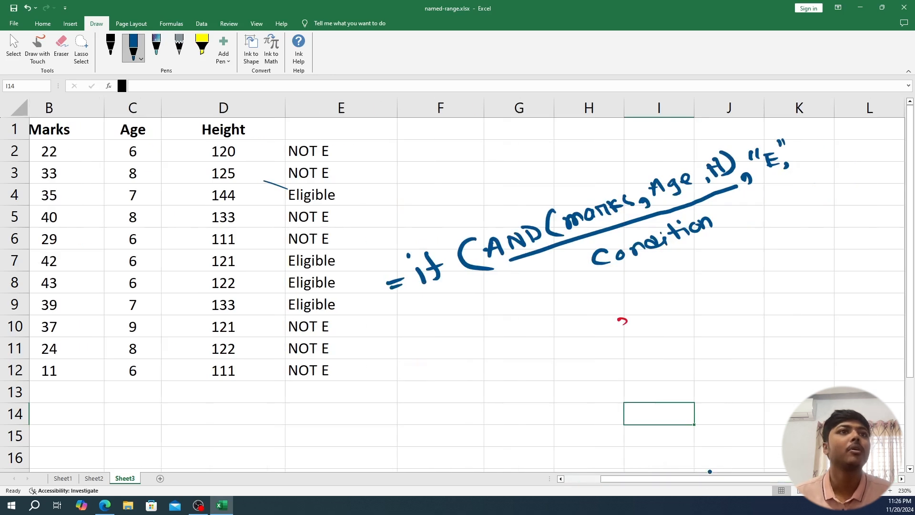
pyautogui.moveTo(801, 135)
pyautogui.mouseDown()
pyautogui.moveTo(796, 145)
pyautogui.moveTo(820, 162)
pyautogui.moveTo(871, 139)
pyautogui.moveTo(870, 156)
pyautogui.mouseUp()
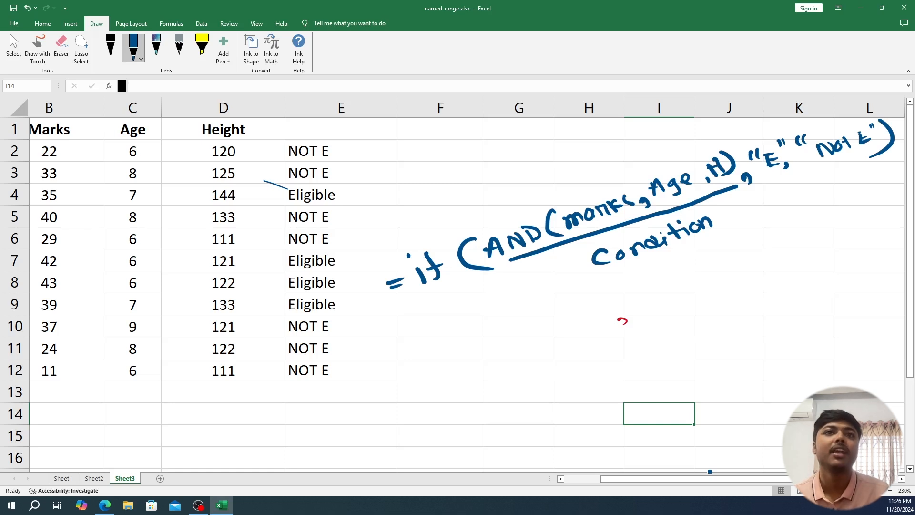
# - Start a handwritten worked example below the formula with "AND(22>25," for the first student's marks
pyautogui.moveTo(506, 420); pyautogui.dragTo(520, 411)
pyautogui.moveTo(529, 416)
pyautogui.mouseDown()
pyautogui.moveTo(547, 402)
pyautogui.moveTo(562, 409)
pyautogui.mouseUp()
pyautogui.moveTo(588, 378)
pyautogui.mouseDown()
pyautogui.moveTo(602, 405)
pyautogui.moveTo(599, 397)
pyautogui.moveTo(679, 374)
pyautogui.mouseUp()
pyautogui.moveTo(682, 355)
pyautogui.mouseDown()
pyautogui.moveTo(693, 352)
pyautogui.moveTo(678, 372)
pyautogui.mouseUp()
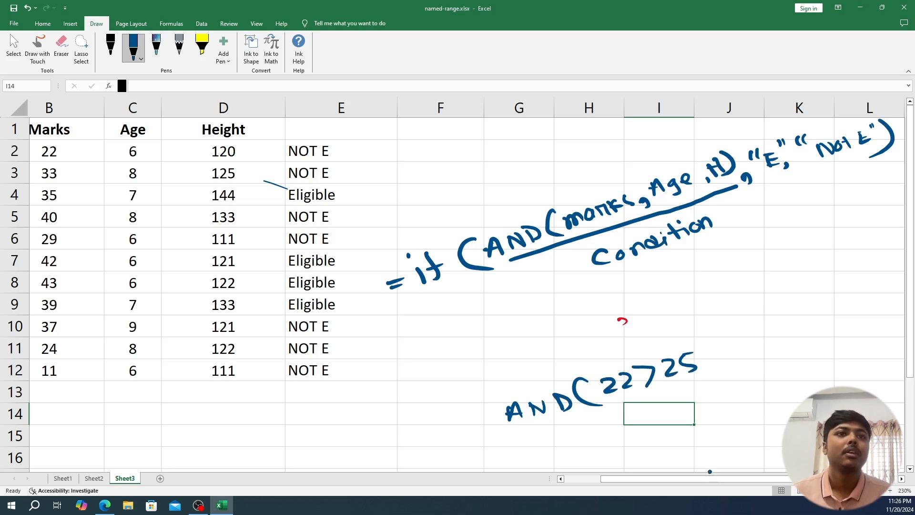
pyautogui.moveTo(708, 363); pyautogui.dragTo(706, 373)
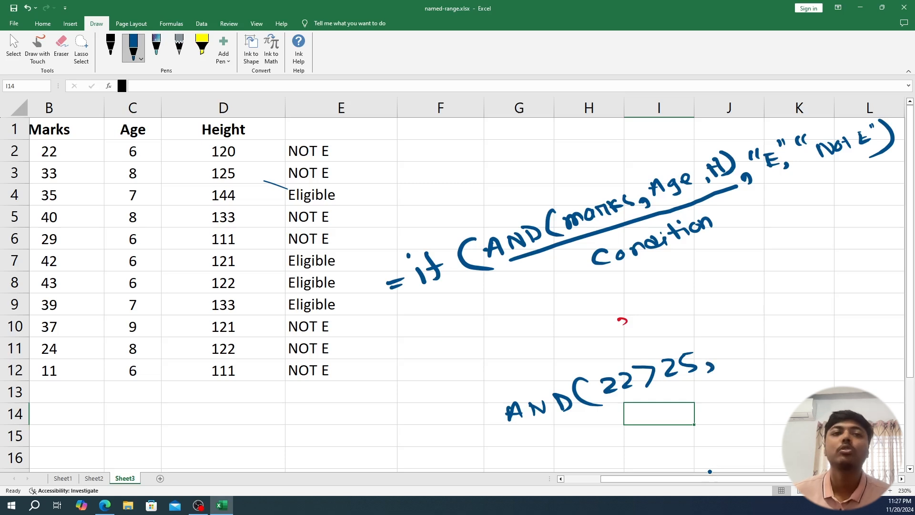
# - Add the age and height conditions "6<7, 120>=120" to the handwritten AND example
pyautogui.moveTo(727, 340)
pyautogui.mouseDown()
pyautogui.moveTo(721, 357)
pyautogui.moveTo(761, 347)
pyautogui.moveTo(767, 329)
pyautogui.moveTo(763, 348)
pyautogui.mouseUp()
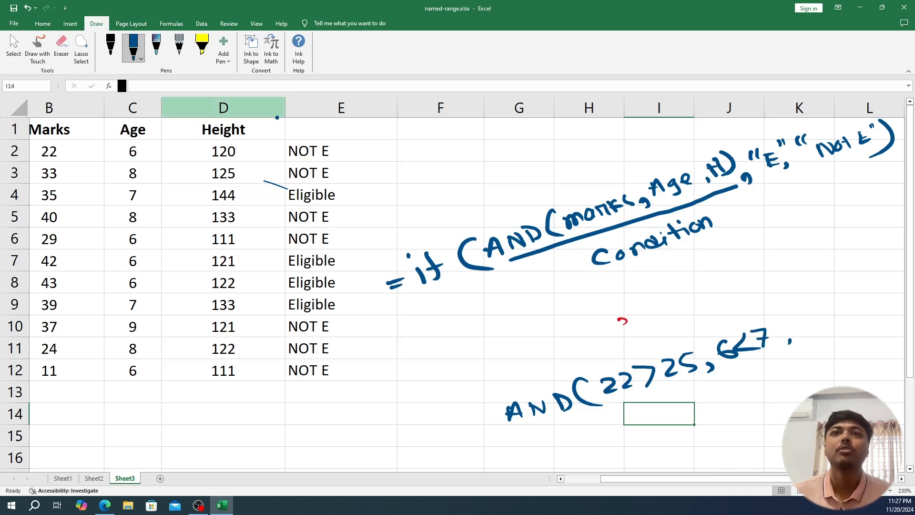
pyautogui.moveTo(791, 318); pyautogui.dragTo(787, 334)
pyautogui.moveTo(793, 317)
pyautogui.mouseDown()
pyautogui.moveTo(816, 327)
pyautogui.moveTo(822, 310)
pyautogui.mouseUp()
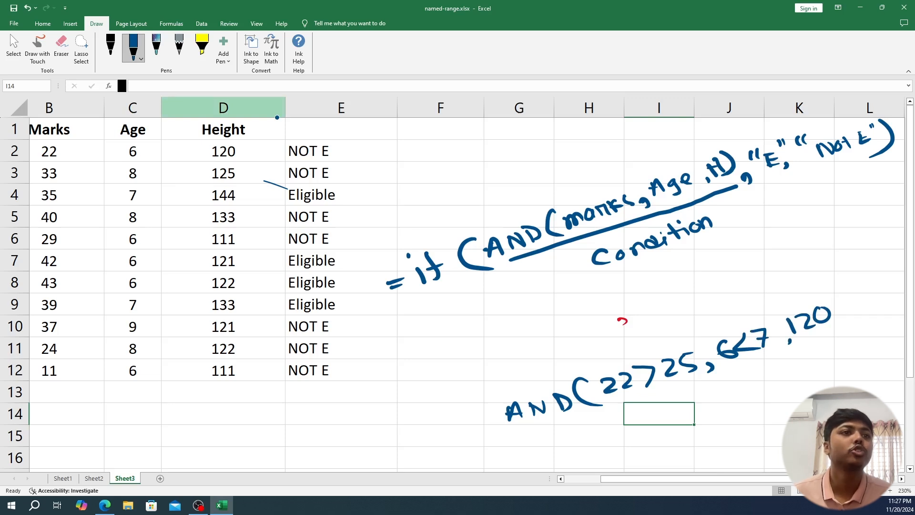
pyautogui.moveTo(833, 301)
pyautogui.mouseDown()
pyautogui.moveTo(838, 316)
pyautogui.moveTo(866, 294)
pyautogui.mouseUp()
pyautogui.moveTo(855, 305); pyautogui.dragTo(869, 302)
pyautogui.moveTo(874, 290)
pyautogui.mouseDown()
pyautogui.moveTo(884, 286)
pyautogui.moveTo(887, 294)
pyautogui.mouseUp()
pyautogui.moveTo(886, 290); pyautogui.dragTo(896, 283)
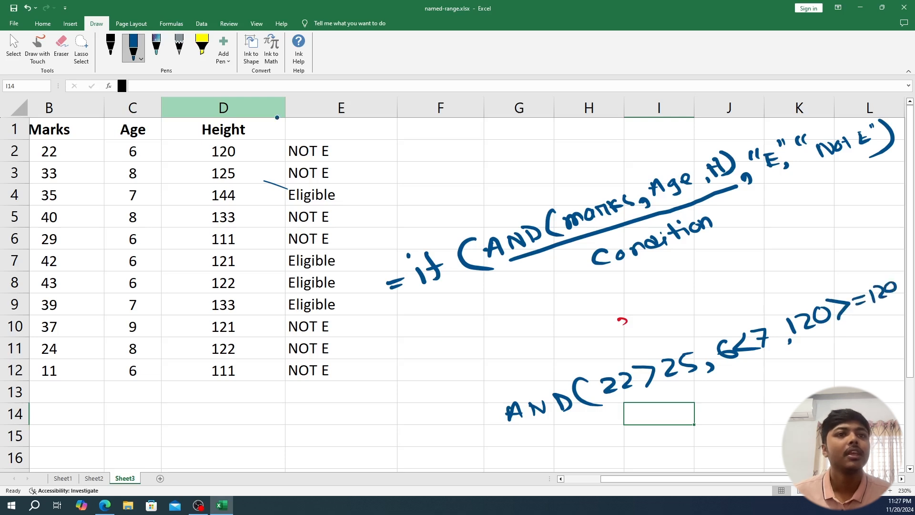
# - Label 6<7 and 120>=120 as "True" with ticks, and 22>25 as a circled "False"
pyautogui.moveTo(722, 316)
pyautogui.mouseDown()
pyautogui.moveTo(730, 326)
pyautogui.moveTo(752, 303)
pyautogui.moveTo(720, 298)
pyautogui.moveTo(712, 313)
pyautogui.mouseUp()
pyautogui.moveTo(717, 310); pyautogui.dragTo(762, 286)
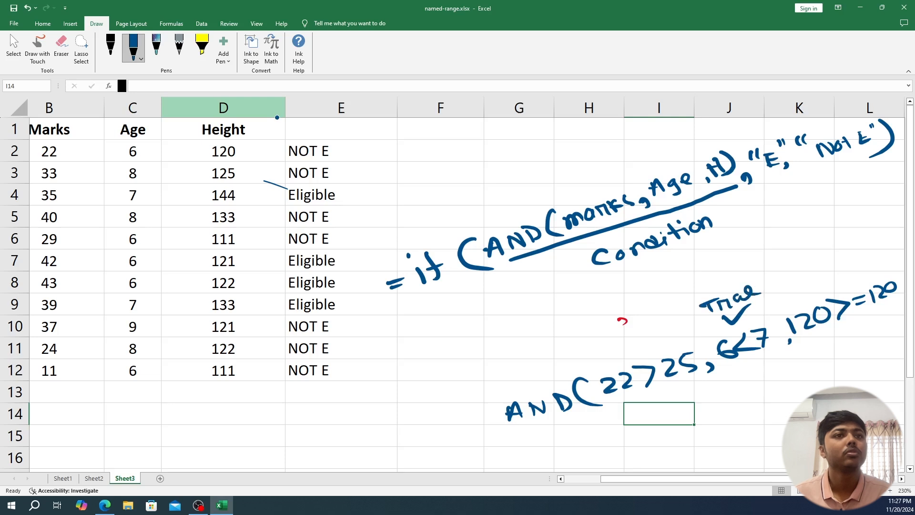
pyautogui.moveTo(817, 286)
pyautogui.mouseDown()
pyautogui.moveTo(834, 281)
pyautogui.moveTo(809, 260)
pyautogui.mouseUp()
pyautogui.moveTo(802, 262)
pyautogui.mouseDown()
pyautogui.moveTo(797, 279)
pyautogui.moveTo(824, 260)
pyautogui.moveTo(864, 256)
pyautogui.mouseUp()
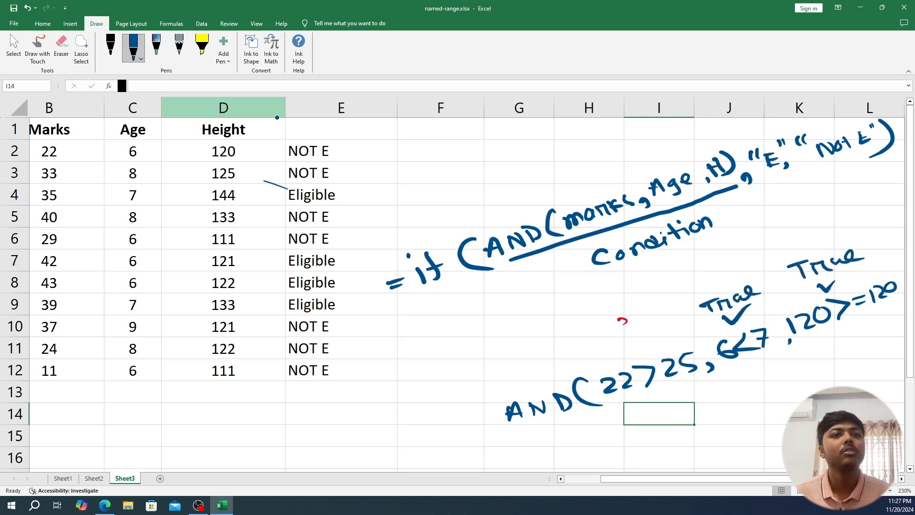
pyautogui.moveTo(611, 344)
pyautogui.mouseDown()
pyautogui.moveTo(614, 360)
pyautogui.moveTo(622, 342)
pyautogui.mouseUp()
pyautogui.moveTo(613, 353); pyautogui.dragTo(646, 336)
pyautogui.moveTo(652, 339)
pyautogui.mouseDown()
pyautogui.moveTo(648, 351)
pyautogui.moveTo(665, 338)
pyautogui.mouseUp()
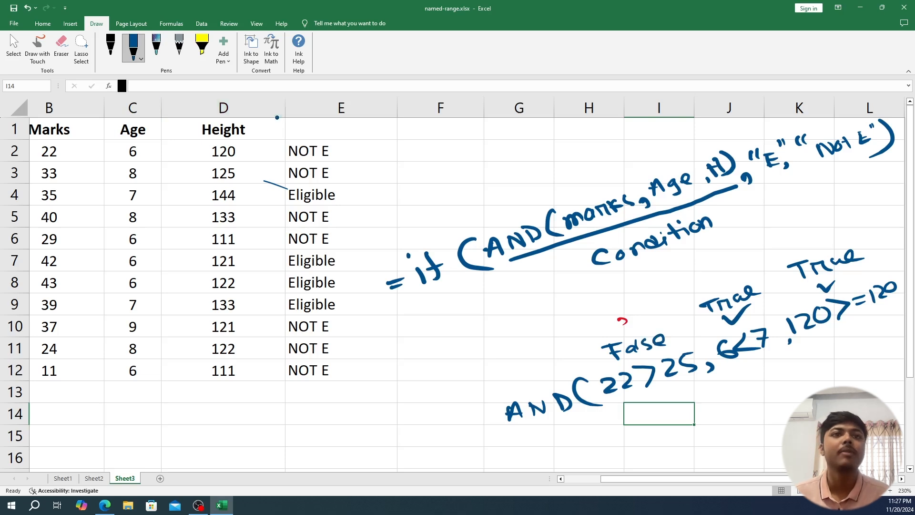
pyautogui.moveTo(666, 327)
pyautogui.mouseDown()
pyautogui.moveTo(638, 325)
pyautogui.moveTo(598, 355)
pyautogui.moveTo(675, 333)
pyautogui.mouseUp()
# - Handwrite a circled "False" with an equals sign before the AND example and underline its three conditions
pyautogui.moveTo(501, 409)
pyautogui.mouseDown()
pyautogui.moveTo(468, 412)
pyautogui.moveTo(495, 417)
pyautogui.mouseUp()
pyautogui.moveTo(408, 408)
pyautogui.mouseDown()
pyautogui.moveTo(419, 423)
pyautogui.moveTo(427, 398)
pyautogui.mouseUp()
pyautogui.moveTo(416, 416); pyautogui.dragTo(451, 411)
pyautogui.moveTo(452, 394)
pyautogui.mouseDown()
pyautogui.moveTo(459, 408)
pyautogui.moveTo(480, 383)
pyautogui.moveTo(492, 394)
pyautogui.mouseUp()
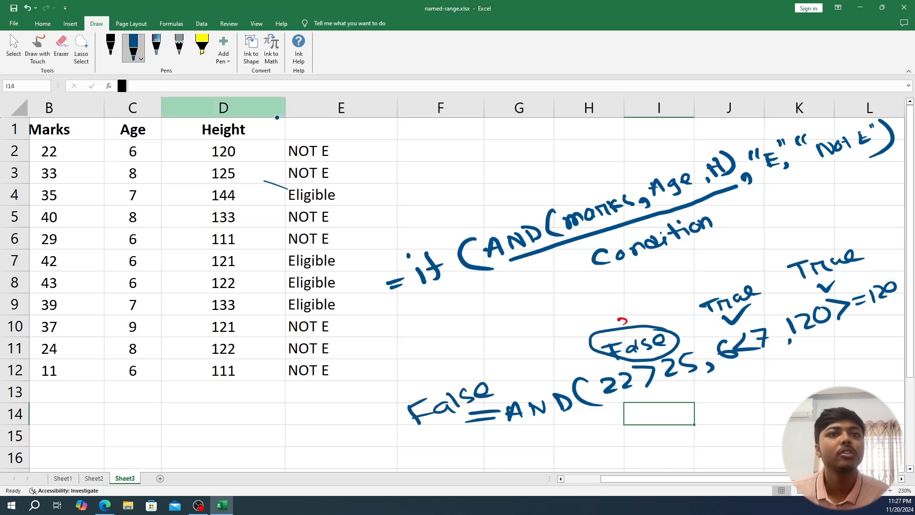
pyautogui.moveTo(630, 396); pyautogui.dragTo(869, 325)
pyautogui.moveTo(501, 379)
pyautogui.mouseDown()
pyautogui.moveTo(420, 423)
pyautogui.moveTo(498, 374)
pyautogui.mouseUp()
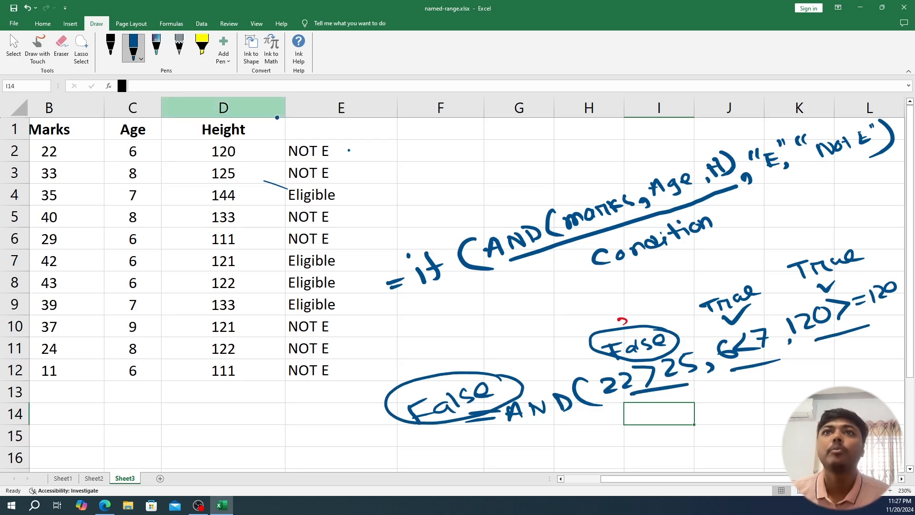
# - Mark the NOT E result in row 2 with a dash and handwrite "False" under the word "Condition"
pyautogui.moveTo(347, 152); pyautogui.dragTo(367, 148)
pyautogui.moveTo(645, 273)
pyautogui.mouseDown()
pyautogui.moveTo(645, 287)
pyautogui.moveTo(658, 270)
pyautogui.mouseUp()
pyautogui.moveTo(646, 280); pyautogui.dragTo(660, 277)
pyautogui.moveTo(673, 272); pyautogui.dragTo(685, 278)
pyautogui.moveTo(695, 261)
pyautogui.mouseDown()
pyautogui.moveTo(690, 276)
pyautogui.moveTo(725, 270)
pyautogui.mouseUp()
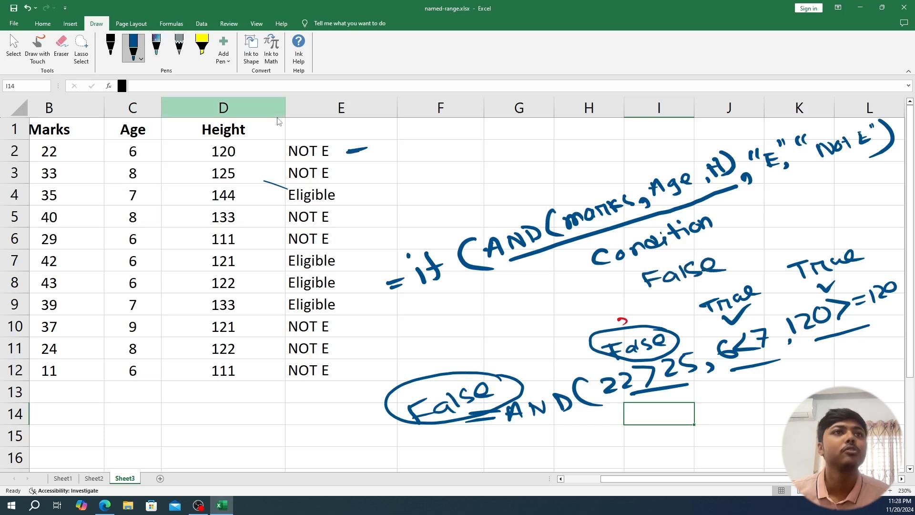
# - Emphasize "E", "Not E" and the circled False above 22>25, with an arrow from the AND condition to "Not E" and a tick at row 2's result
pyautogui.moveTo(765, 182)
pyautogui.mouseDown()
pyautogui.moveTo(873, 157)
pyautogui.moveTo(841, 161)
pyautogui.mouseUp()
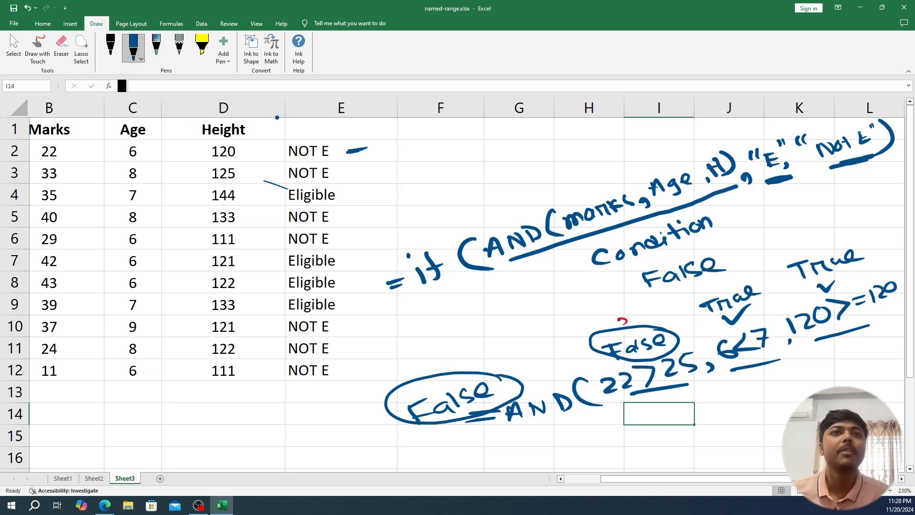
pyautogui.moveTo(669, 326)
pyautogui.mouseDown()
pyautogui.moveTo(587, 341)
pyautogui.moveTo(672, 338)
pyautogui.mouseUp()
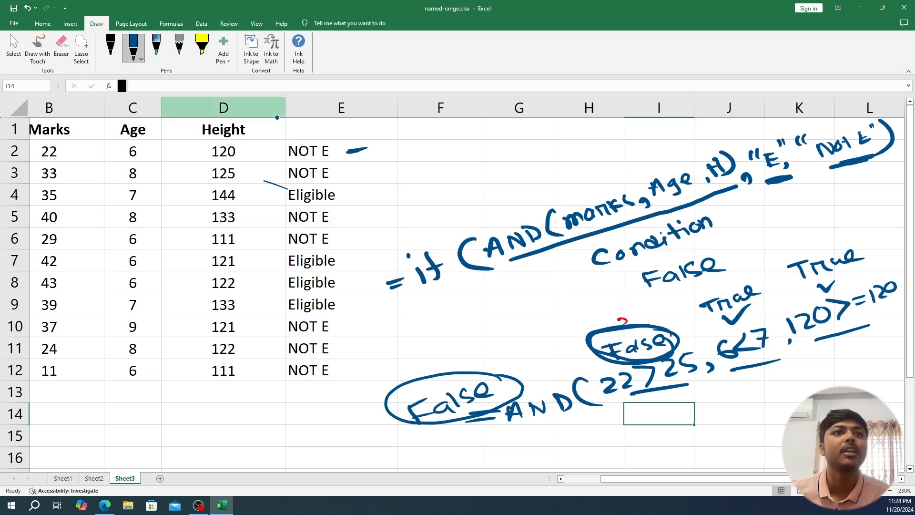
pyautogui.moveTo(717, 196)
pyautogui.mouseDown()
pyautogui.moveTo(749, 219)
pyautogui.moveTo(847, 185)
pyautogui.moveTo(858, 170)
pyautogui.moveTo(863, 180)
pyautogui.moveTo(847, 173)
pyautogui.mouseUp()
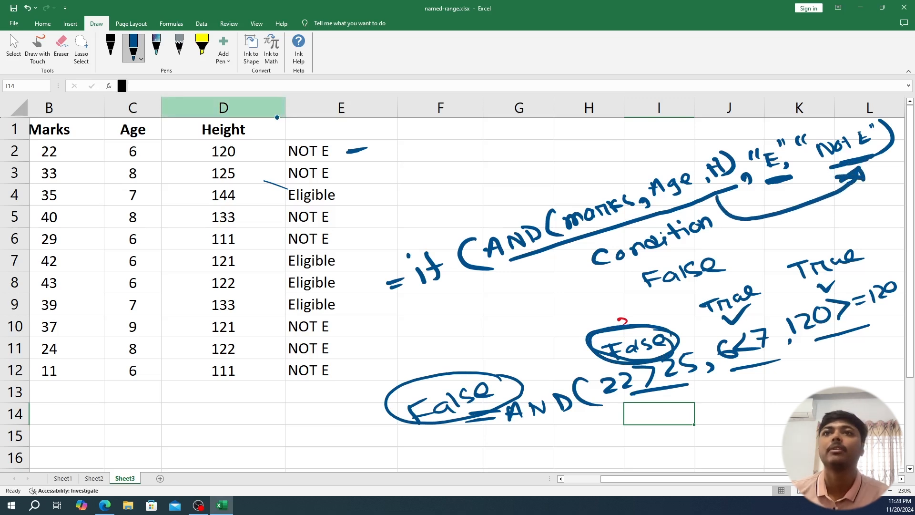
pyautogui.moveTo(345, 150)
pyautogui.mouseDown()
pyautogui.moveTo(359, 158)
pyautogui.moveTo(393, 139)
pyautogui.mouseUp()
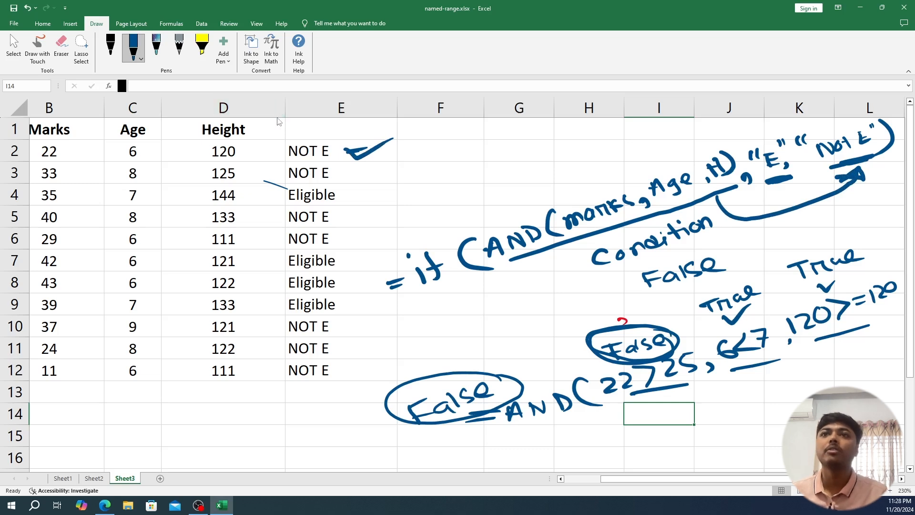
# - Tick the Eligible result in row 4 in blue, and again in red after changing the pen colour
pyautogui.moveTo(345, 192); pyautogui.dragTo(366, 191)
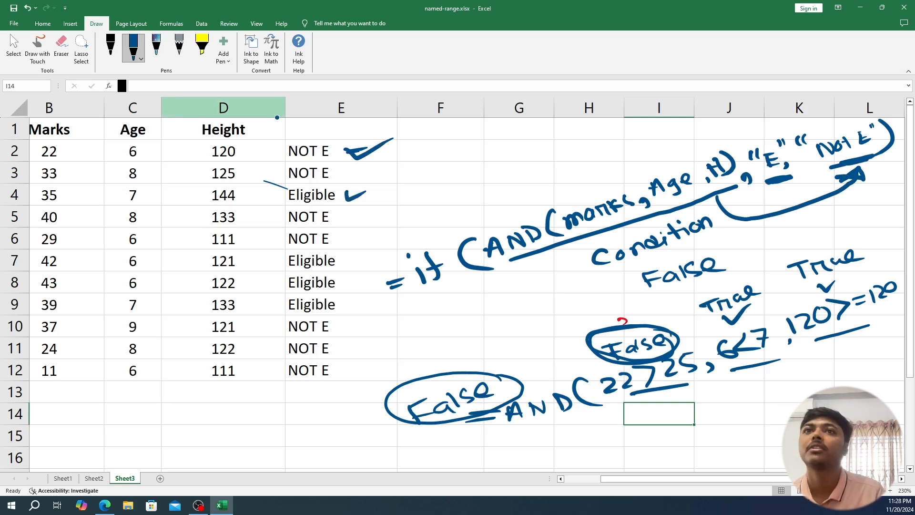
pyautogui.click(134, 48)
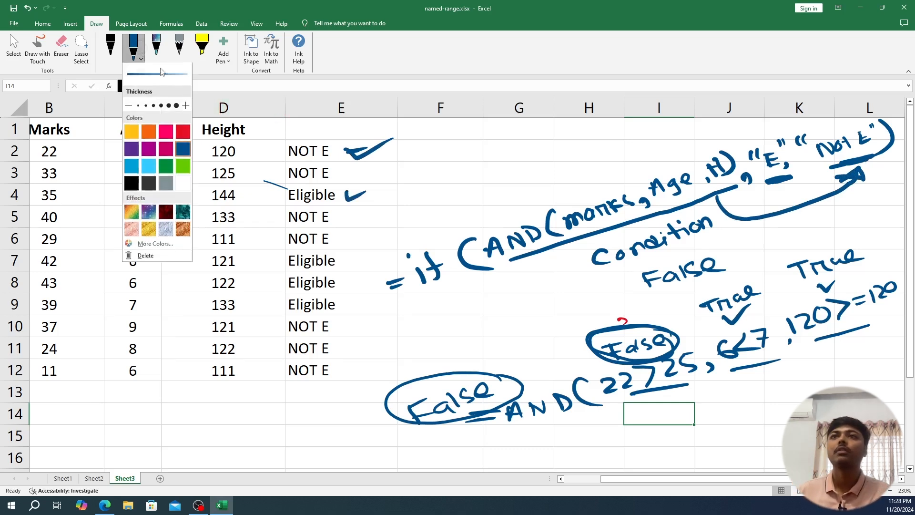
pyautogui.click(184, 133)
pyautogui.moveTo(366, 195); pyautogui.dragTo(380, 193)
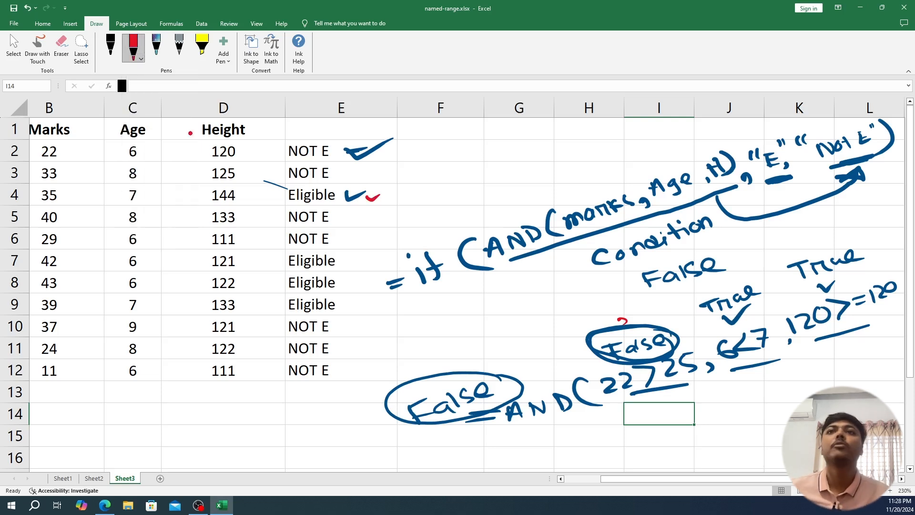
# - Start a second handwritten example in red, "=AND(35>25,", below the first one and tick the marks value in row 4
pyautogui.moveTo(485, 447)
pyautogui.mouseDown()
pyautogui.moveTo(498, 445)
pyautogui.moveTo(496, 453)
pyautogui.mouseUp()
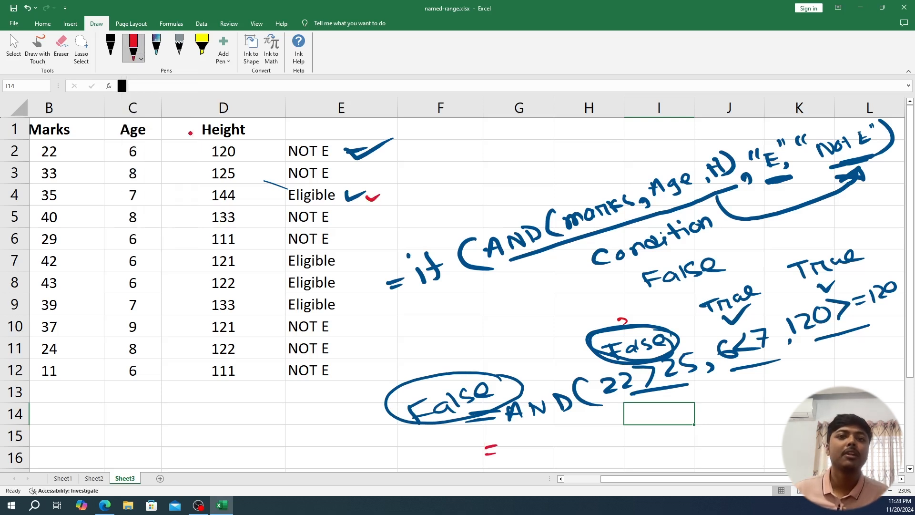
pyautogui.moveTo(907, 347); pyautogui.dragTo(905, 400)
pyautogui.moveTo(763, 480)
pyautogui.mouseDown()
pyautogui.moveTo(772, 479)
pyautogui.moveTo(762, 479)
pyautogui.mouseUp()
pyautogui.moveTo(506, 395); pyautogui.dragTo(520, 389)
pyautogui.moveTo(529, 394); pyautogui.dragTo(546, 381)
pyautogui.moveTo(554, 381)
pyautogui.mouseDown()
pyautogui.moveTo(556, 394)
pyautogui.moveTo(587, 395)
pyautogui.mouseUp()
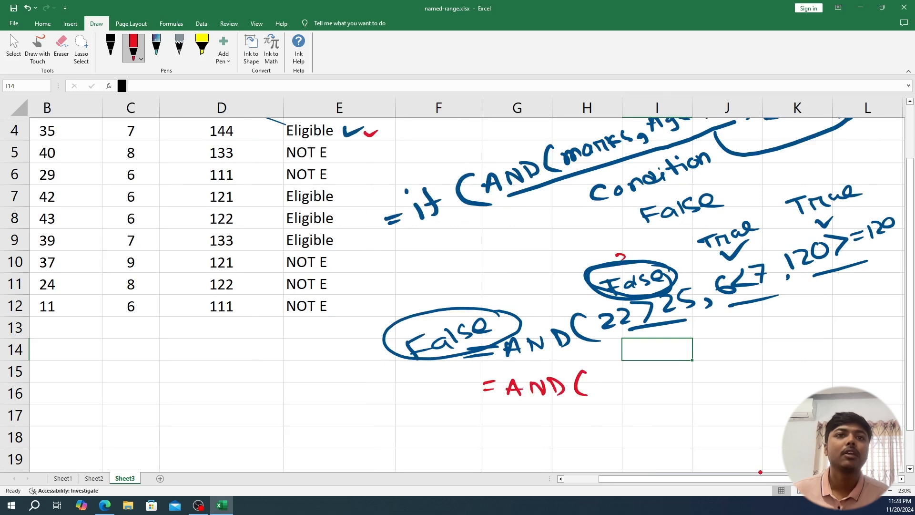
pyautogui.moveTo(61, 135); pyautogui.dragTo(79, 133)
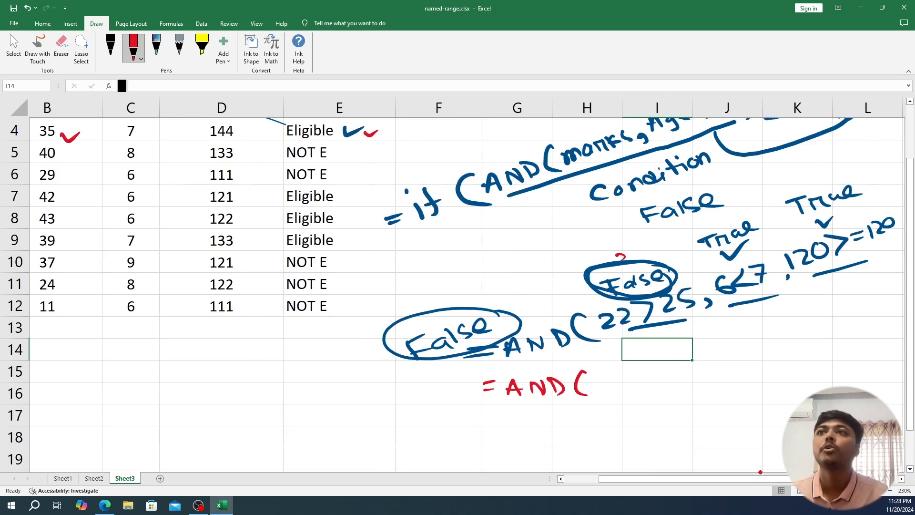
pyautogui.moveTo(596, 375)
pyautogui.mouseDown()
pyautogui.moveTo(601, 394)
pyautogui.moveTo(621, 384)
pyautogui.moveTo(620, 394)
pyautogui.moveTo(683, 389)
pyautogui.moveTo(691, 374)
pyautogui.moveTo(690, 383)
pyautogui.moveTo(731, 383)
pyautogui.mouseUp()
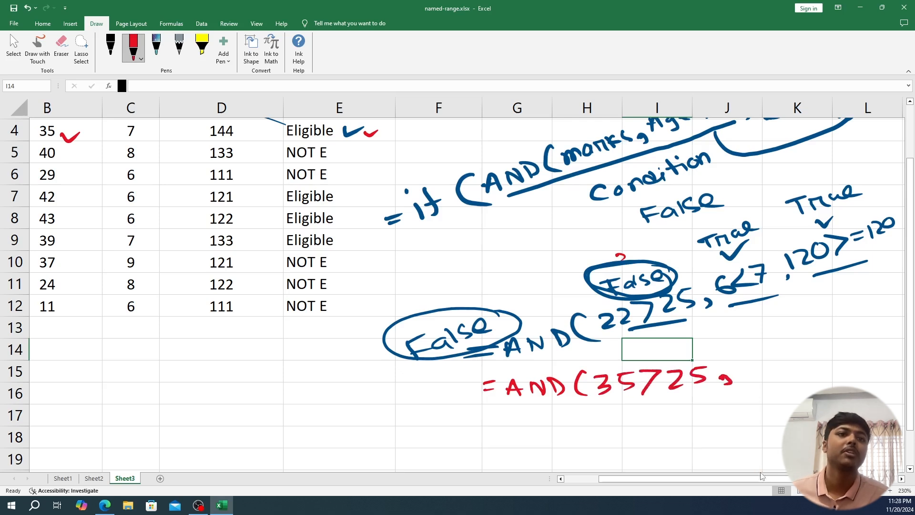
# - Tick row 4's age, correct the first example's 6<7 to 6<=7, and add "7<=7," to the red AND example
pyautogui.moveTo(143, 132); pyautogui.dragTo(163, 130)
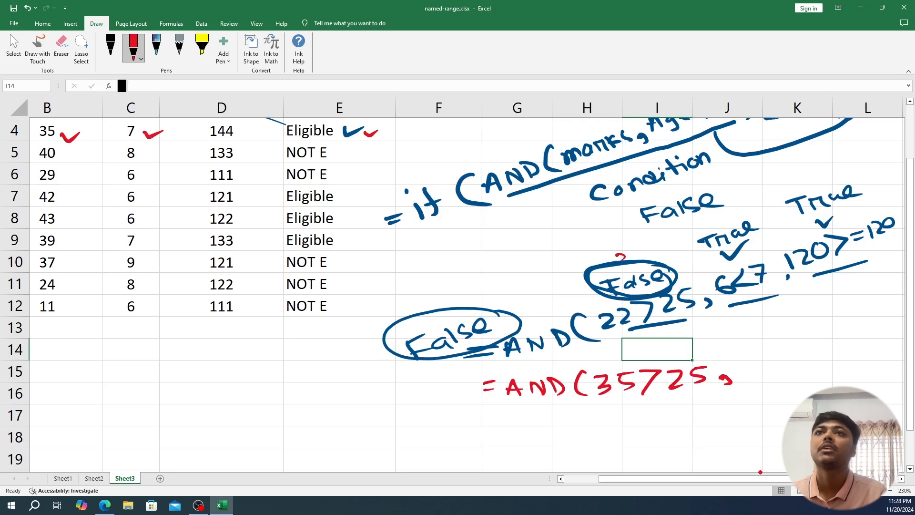
pyautogui.moveTo(740, 277); pyautogui.dragTo(754, 277)
pyautogui.moveTo(744, 281); pyautogui.dragTo(751, 280)
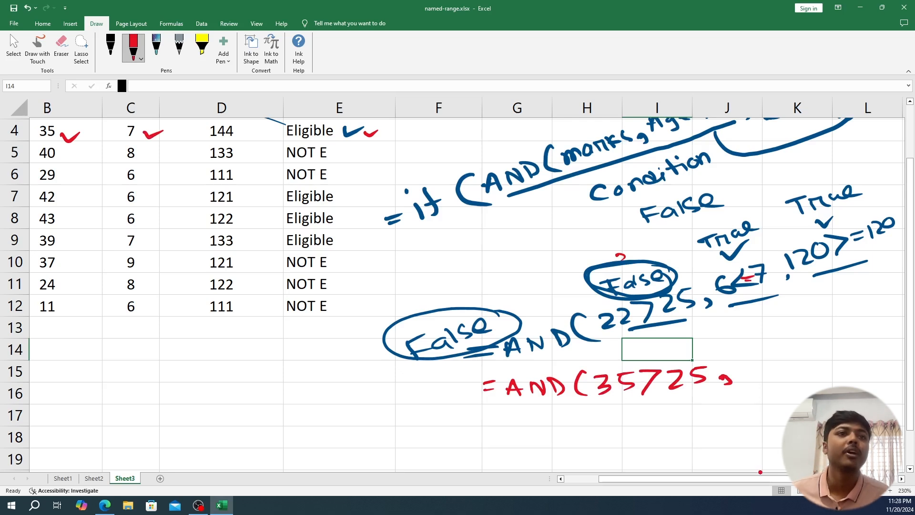
pyautogui.moveTo(739, 365)
pyautogui.mouseDown()
pyautogui.moveTo(757, 363)
pyautogui.moveTo(749, 380)
pyautogui.mouseUp()
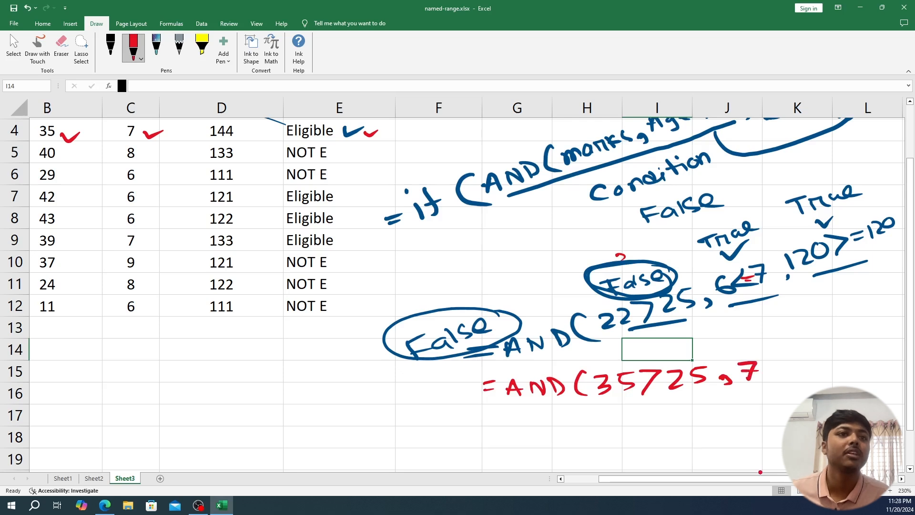
pyautogui.moveTo(782, 355); pyautogui.dragTo(757, 375)
pyautogui.moveTo(780, 363); pyautogui.dragTo(812, 366)
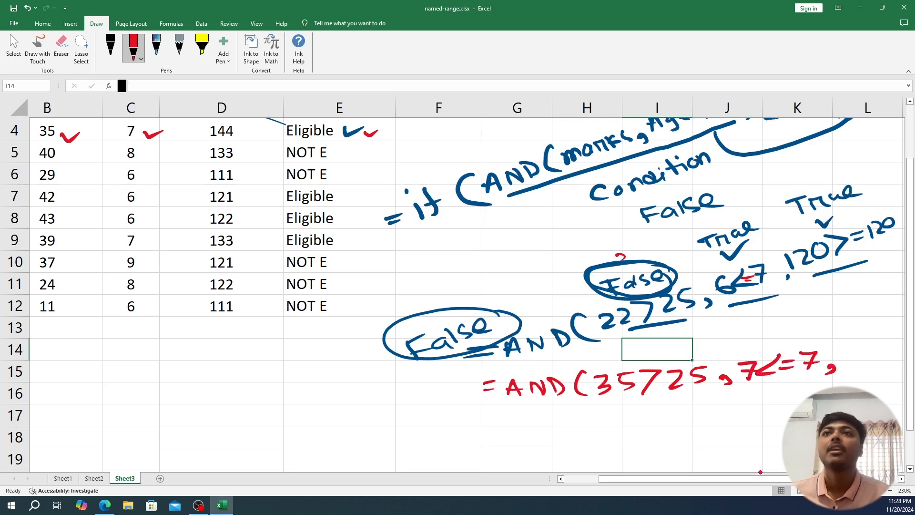
# - Tick row 4's height and complete the red AND example with "144>=120)"
pyautogui.moveTo(246, 134); pyautogui.dragTo(263, 130)
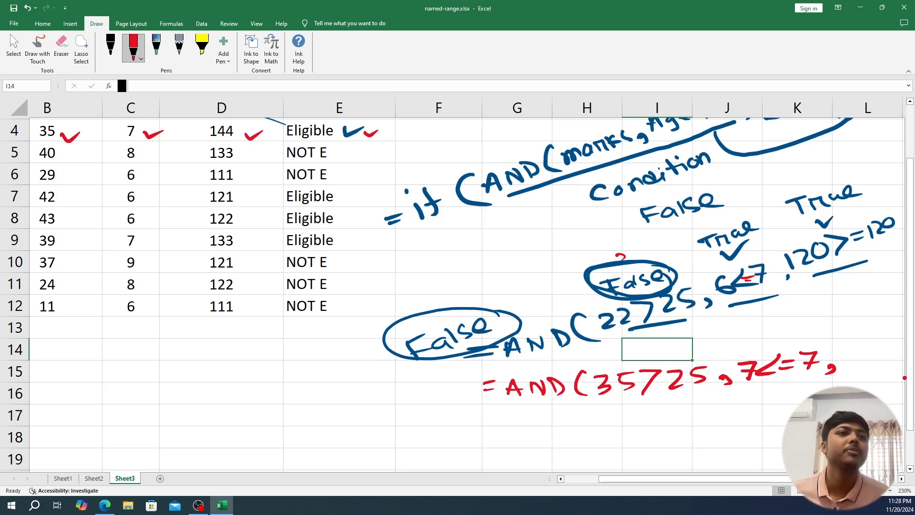
pyautogui.moveTo(842, 348)
pyautogui.mouseDown()
pyautogui.moveTo(844, 361)
pyautogui.moveTo(870, 360)
pyautogui.mouseUp()
pyautogui.moveTo(815, 478); pyautogui.dragTo(859, 479)
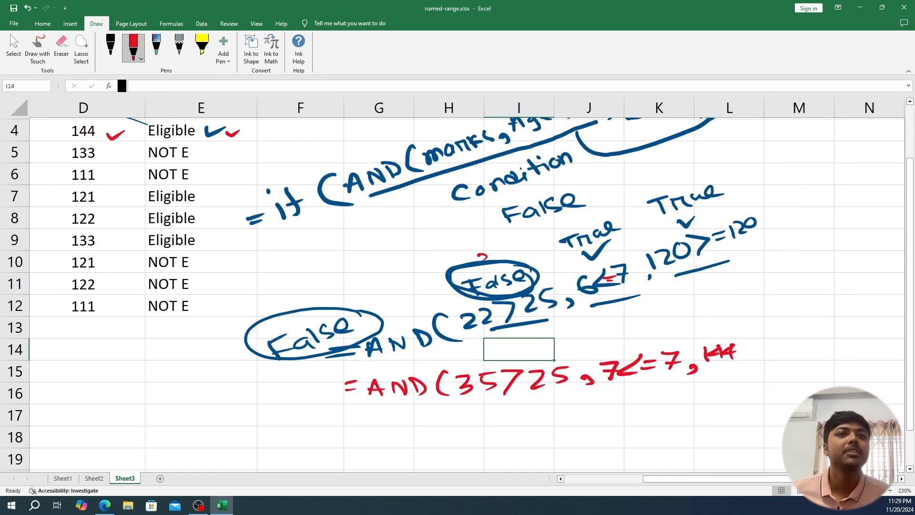
pyautogui.moveTo(744, 340)
pyautogui.mouseDown()
pyautogui.moveTo(740, 365)
pyautogui.moveTo(779, 341)
pyautogui.mouseUp()
pyautogui.moveTo(762, 354); pyautogui.dragTo(809, 345)
pyautogui.moveTo(810, 329); pyautogui.dragTo(831, 351)
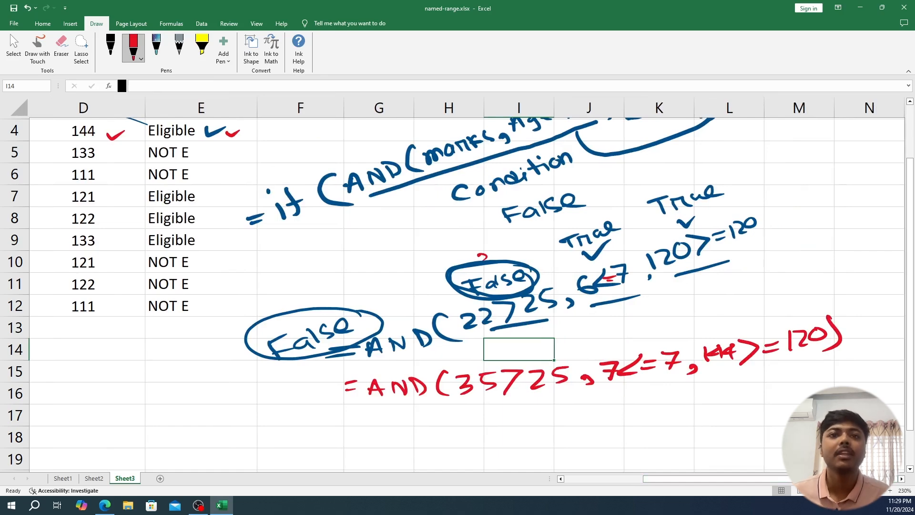
# - Handwrite "True" below each of the three conditions in the red AND example, underlining the age and height conditions
pyautogui.moveTo(480, 415); pyautogui.dragTo(505, 412)
pyautogui.moveTo(493, 414)
pyautogui.mouseDown()
pyautogui.moveTo(486, 431)
pyautogui.moveTo(553, 416)
pyautogui.mouseUp()
pyautogui.moveTo(612, 392); pyautogui.dragTo(672, 383)
pyautogui.moveTo(633, 417); pyautogui.dragTo(660, 413)
pyautogui.moveTo(648, 414)
pyautogui.mouseDown()
pyautogui.moveTo(646, 431)
pyautogui.moveTo(690, 414)
pyautogui.moveTo(720, 417)
pyautogui.mouseUp()
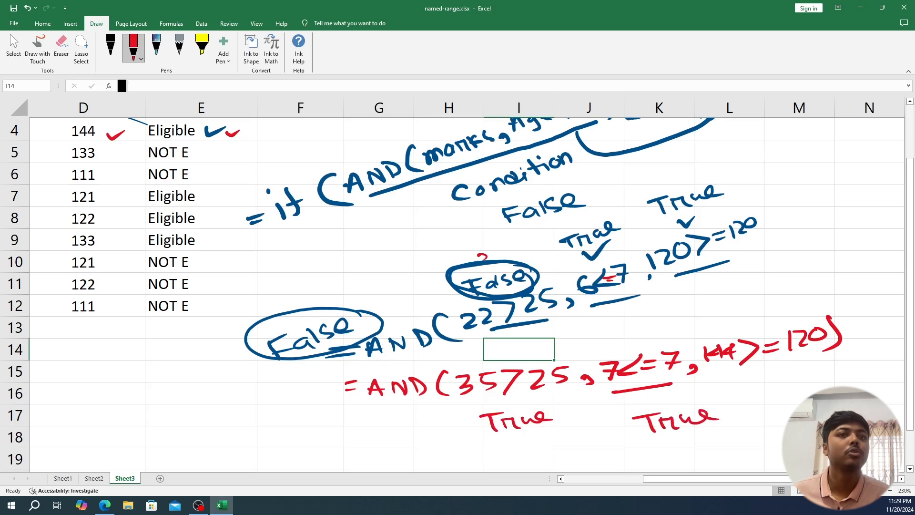
pyautogui.moveTo(734, 379); pyautogui.dragTo(823, 360)
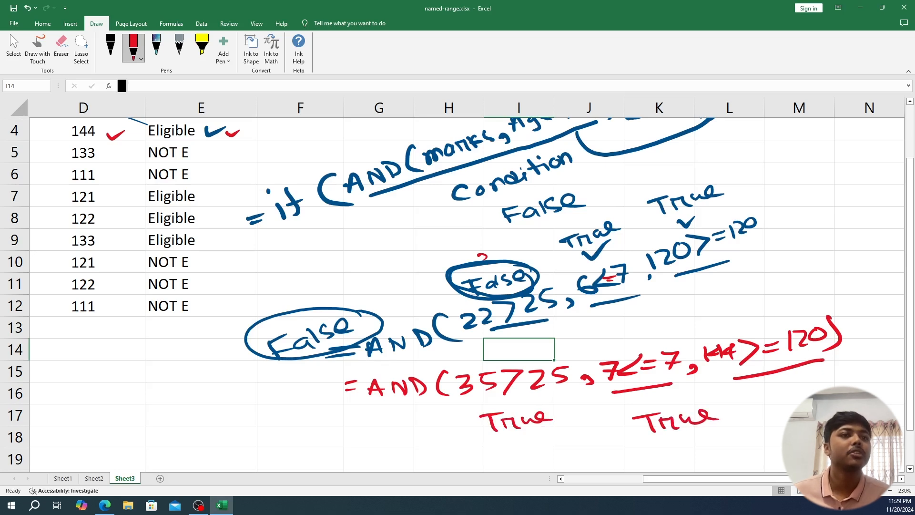
pyautogui.moveTo(768, 399); pyautogui.dragTo(789, 403)
pyautogui.moveTo(780, 401); pyautogui.dragTo(785, 418)
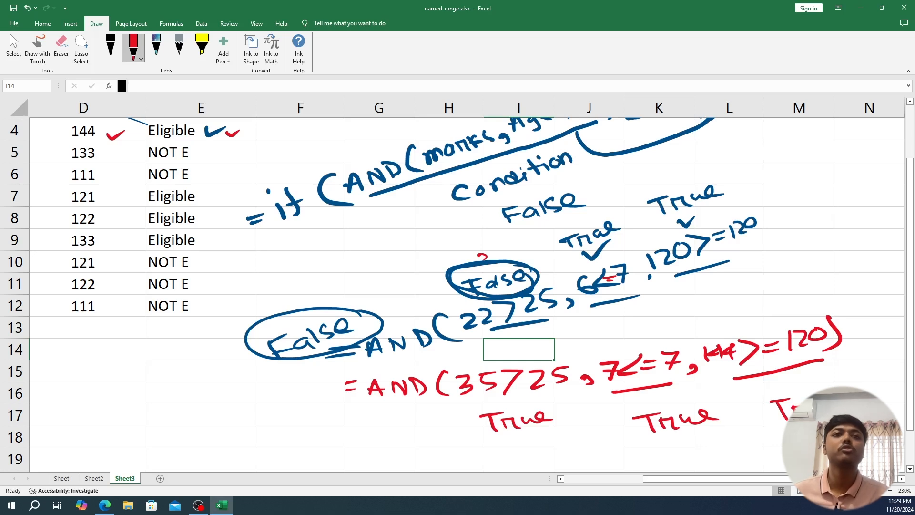
# - Draw a box around the red AND example and handwrite "True" with an arrow mark above it
pyautogui.moveTo(384, 410)
pyautogui.mouseDown()
pyautogui.moveTo(711, 380)
pyautogui.moveTo(858, 342)
pyautogui.moveTo(704, 329)
pyautogui.moveTo(359, 367)
pyautogui.moveTo(373, 404)
pyautogui.mouseUp()
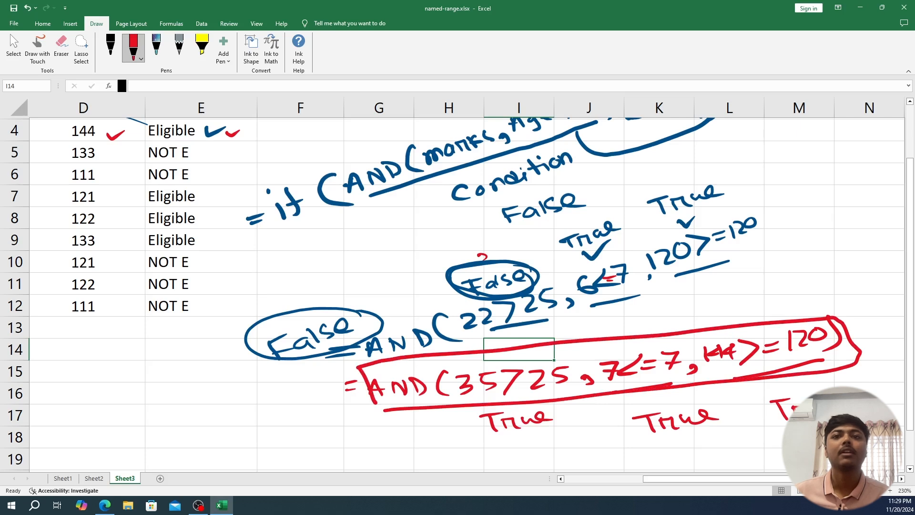
pyautogui.moveTo(697, 312); pyautogui.dragTo(699, 329)
pyautogui.moveTo(696, 312)
pyautogui.mouseDown()
pyautogui.moveTo(707, 320)
pyautogui.moveTo(735, 290)
pyautogui.mouseUp()
pyautogui.moveTo(724, 294)
pyautogui.mouseDown()
pyautogui.moveTo(726, 313)
pyautogui.moveTo(742, 295)
pyautogui.moveTo(808, 286)
pyautogui.mouseUp()
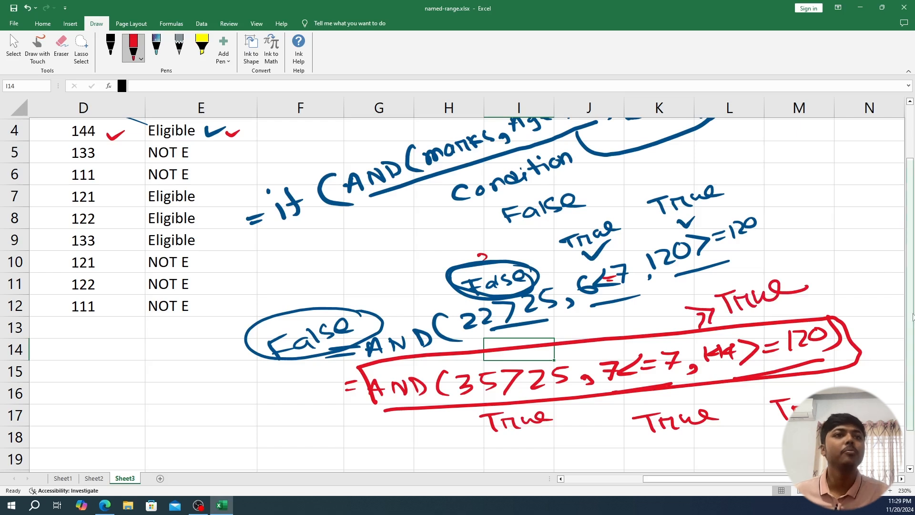
# - Handwrite "True" above the formula's AND condition with an arrow to "E", and draw an arrow to row 4's Eligible result
pyautogui.moveTo(910, 321); pyautogui.dragTo(912, 245)
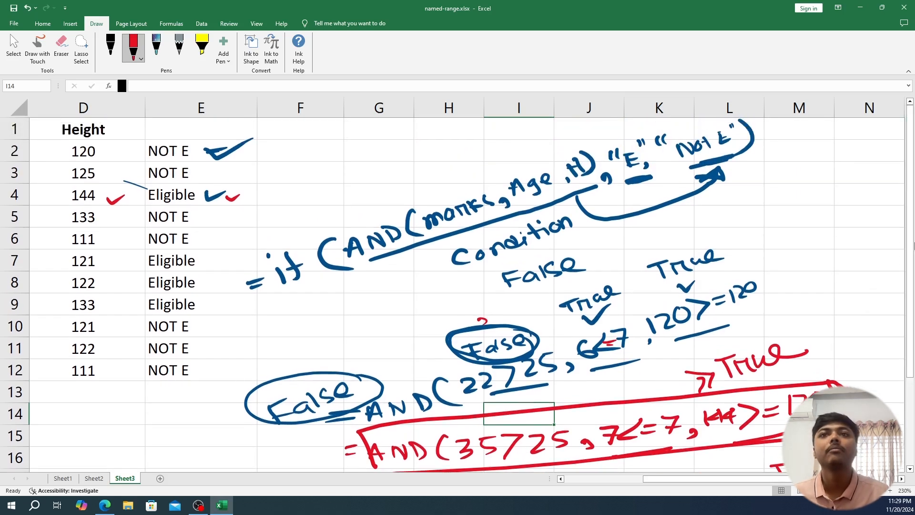
pyautogui.moveTo(374, 190)
pyautogui.mouseDown()
pyautogui.moveTo(405, 183)
pyautogui.moveTo(397, 204)
pyautogui.moveTo(424, 184)
pyautogui.moveTo(459, 181)
pyautogui.moveTo(462, 150)
pyautogui.moveTo(615, 142)
pyautogui.moveTo(598, 148)
pyautogui.mouseUp()
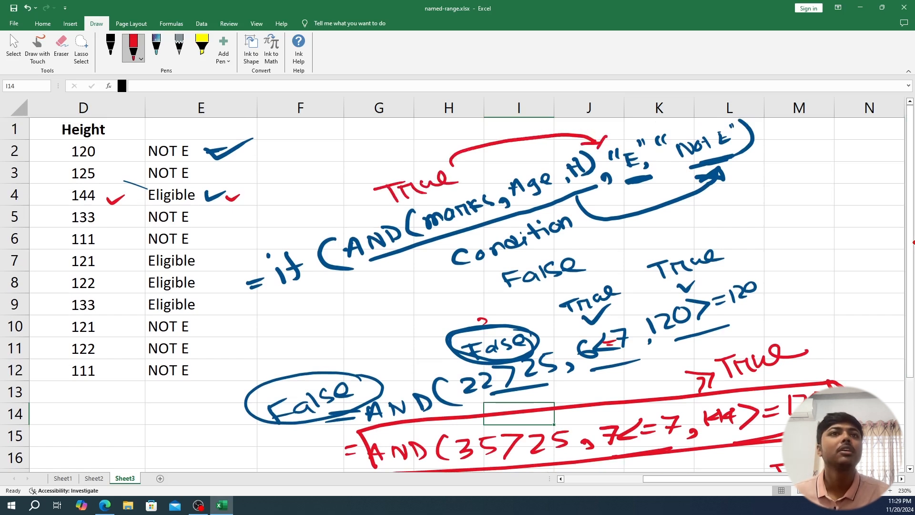
pyautogui.moveTo(118, 200)
pyautogui.mouseDown()
pyautogui.moveTo(152, 198)
pyautogui.moveTo(136, 205)
pyautogui.mouseUp()
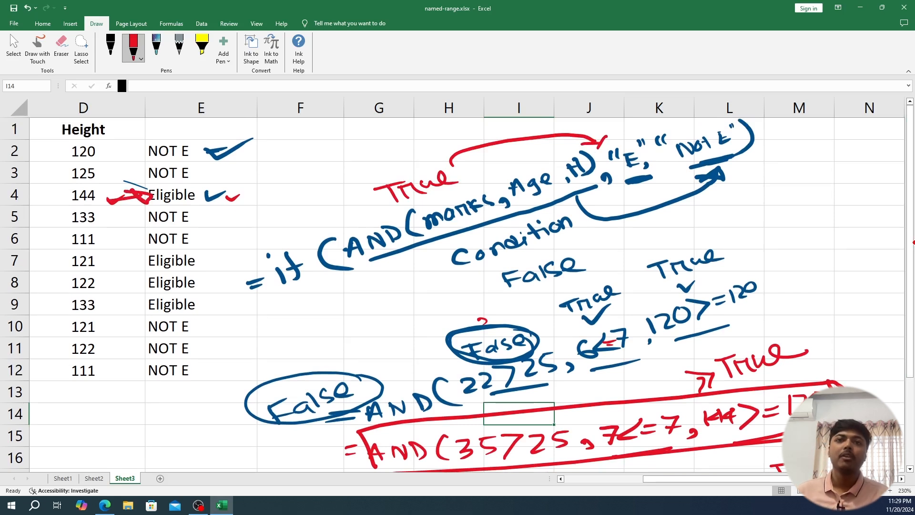